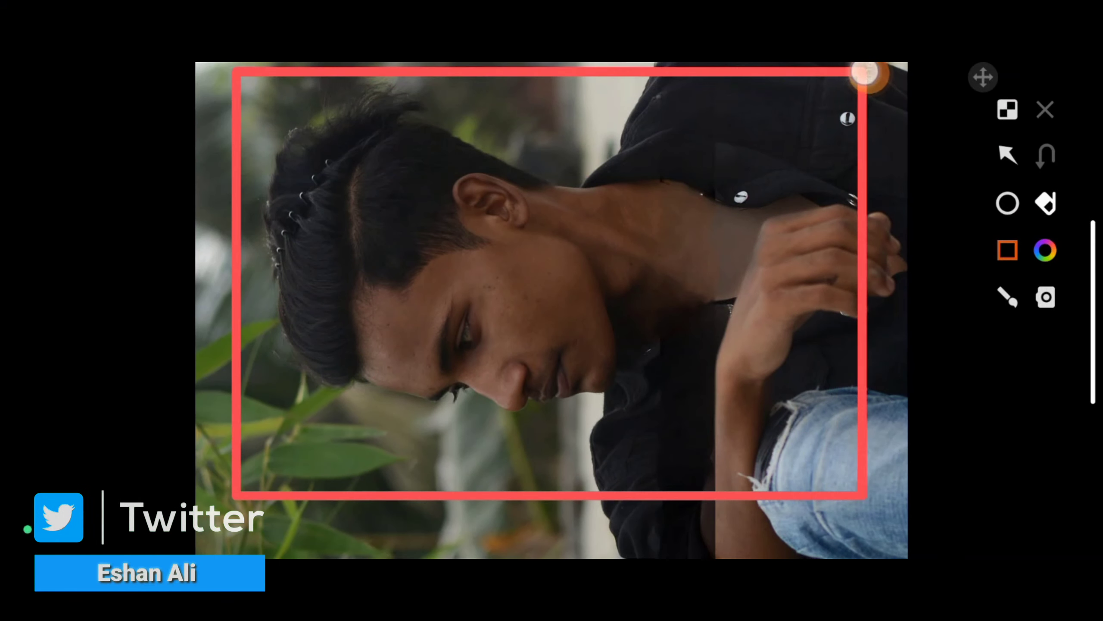
- Bring up the unedited portrait photo on Snapseed's main editing screen
{"action": "left_click_drag", "start_coordinate": [866, 73], "coordinate": [870, 73]}
{"action": "left_click", "coordinate": [1007, 154]}
{"action": "left_click_drag", "start_coordinate": [546, 469], "coordinate": [537, 321]}
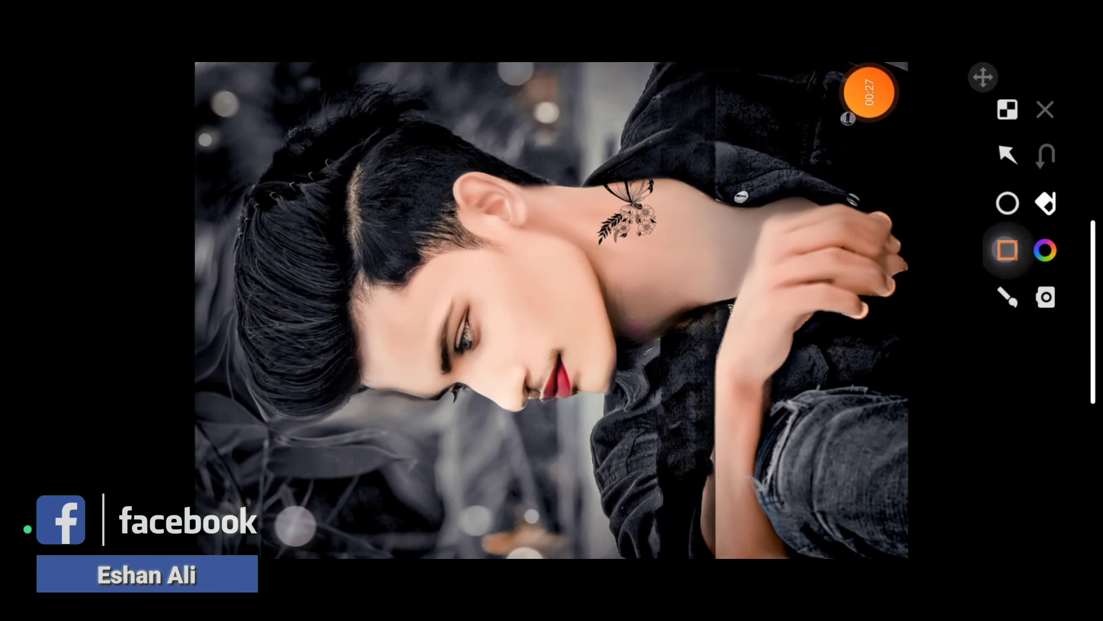
{"action": "left_click_drag", "start_coordinate": [208, 513], "coordinate": [877, 81]}
{"action": "left_click", "coordinate": [1007, 154]}
{"action": "left_click_drag", "start_coordinate": [758, 263], "coordinate": [669, 223]}
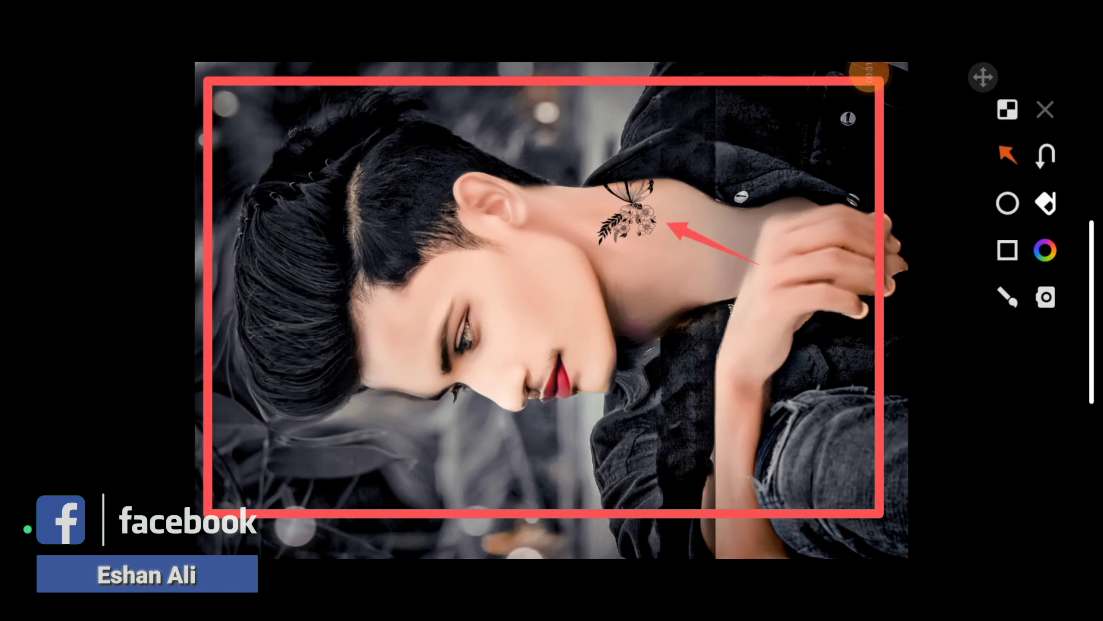
{"action": "left_click_drag", "start_coordinate": [652, 310], "coordinate": [549, 302]}
{"action": "left_click_drag", "start_coordinate": [530, 353], "coordinate": [477, 351]}
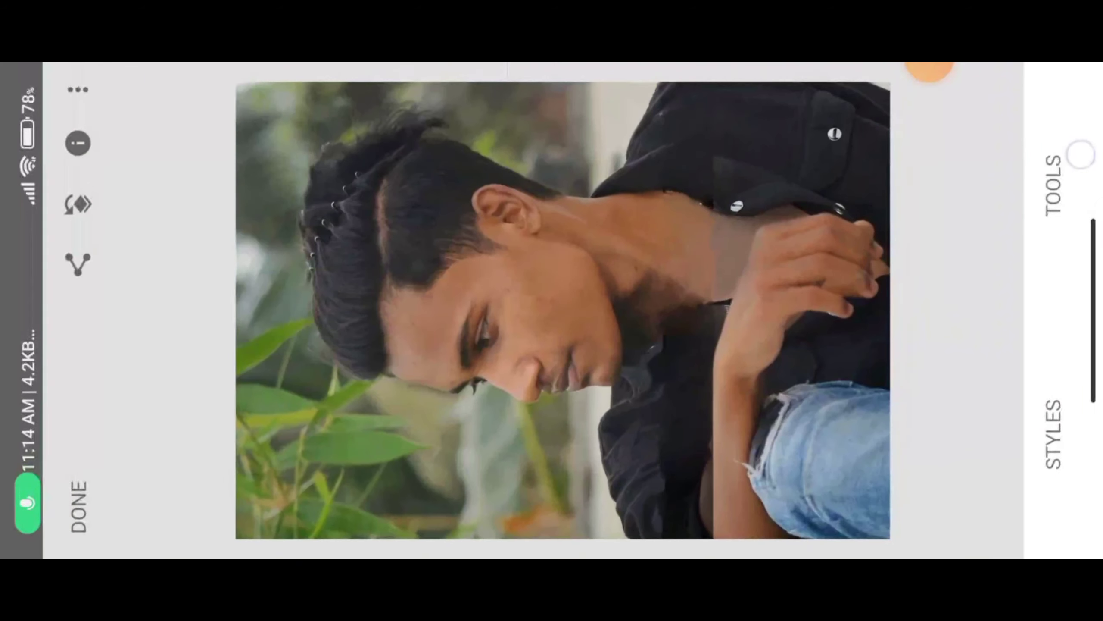
- Apply an HDR Scape filter at a very low strength of about +3
{"action": "left_click", "coordinate": [1080, 155]}
{"action": "left_click", "coordinate": [610, 124]}
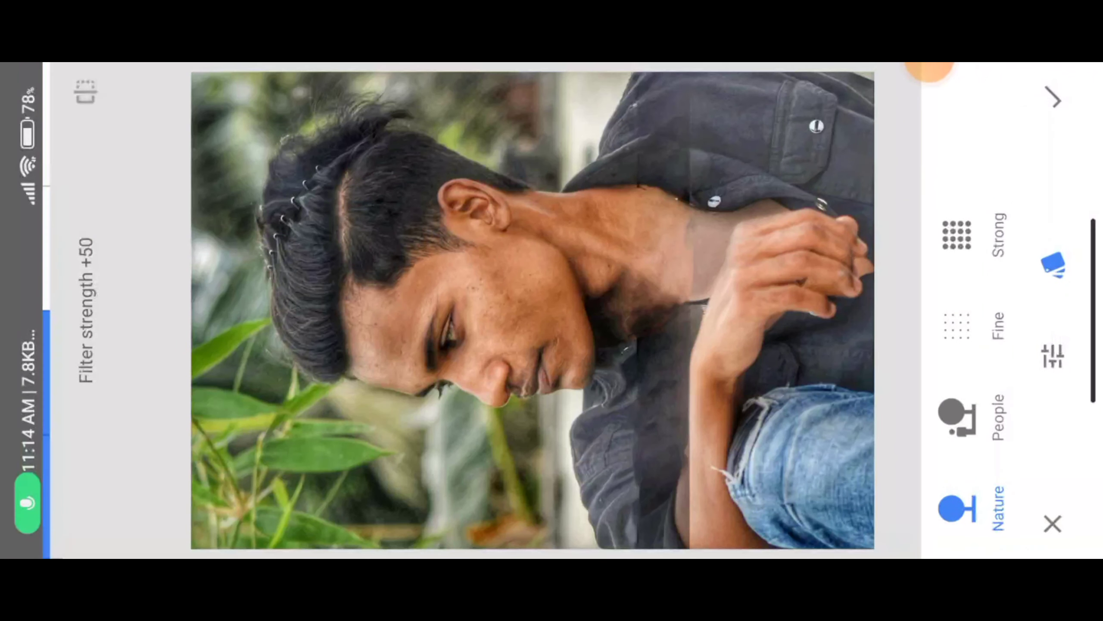
{"action": "left_click_drag", "start_coordinate": [780, 316], "coordinate": [797, 326]}
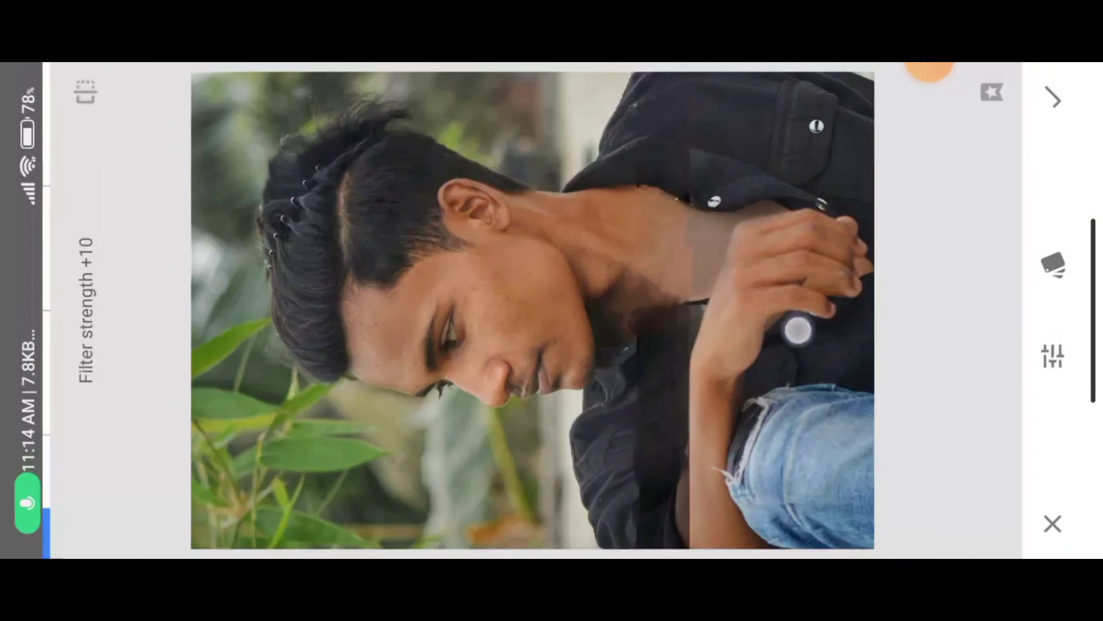
{"action": "mouse_move", "coordinate": [840, 344]}
{"action": "left_mouse_down"}
{"action": "mouse_move", "coordinate": [771, 325]}
{"action": "mouse_move", "coordinate": [803, 327]}
{"action": "mouse_move", "coordinate": [862, 296]}
{"action": "mouse_move", "coordinate": [836, 303]}
{"action": "left_mouse_up"}
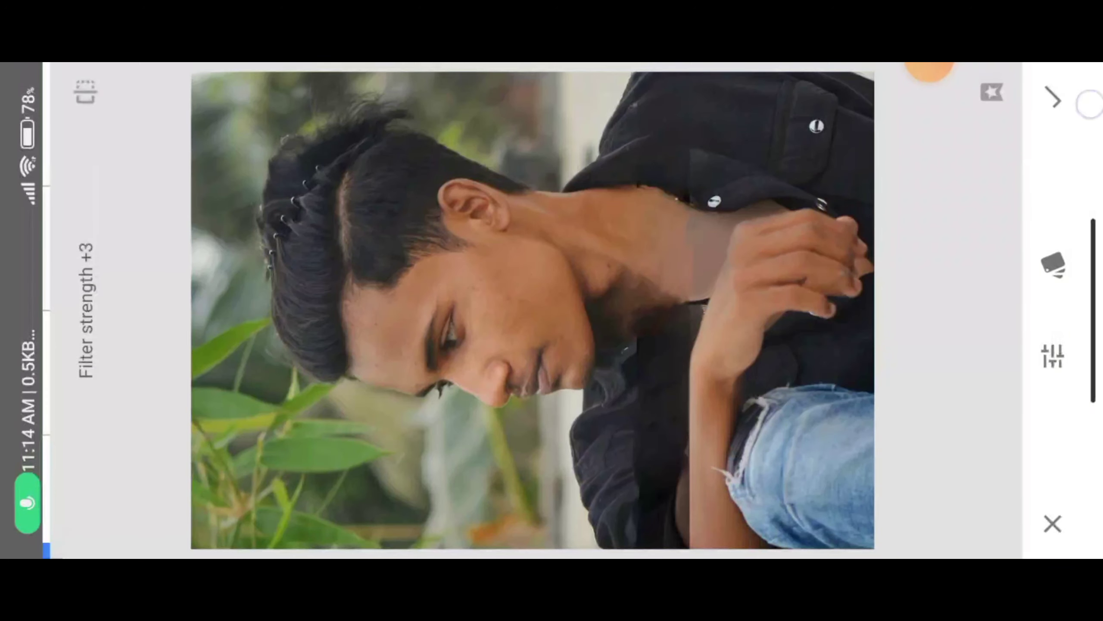
{"action": "left_click", "coordinate": [1053, 99]}
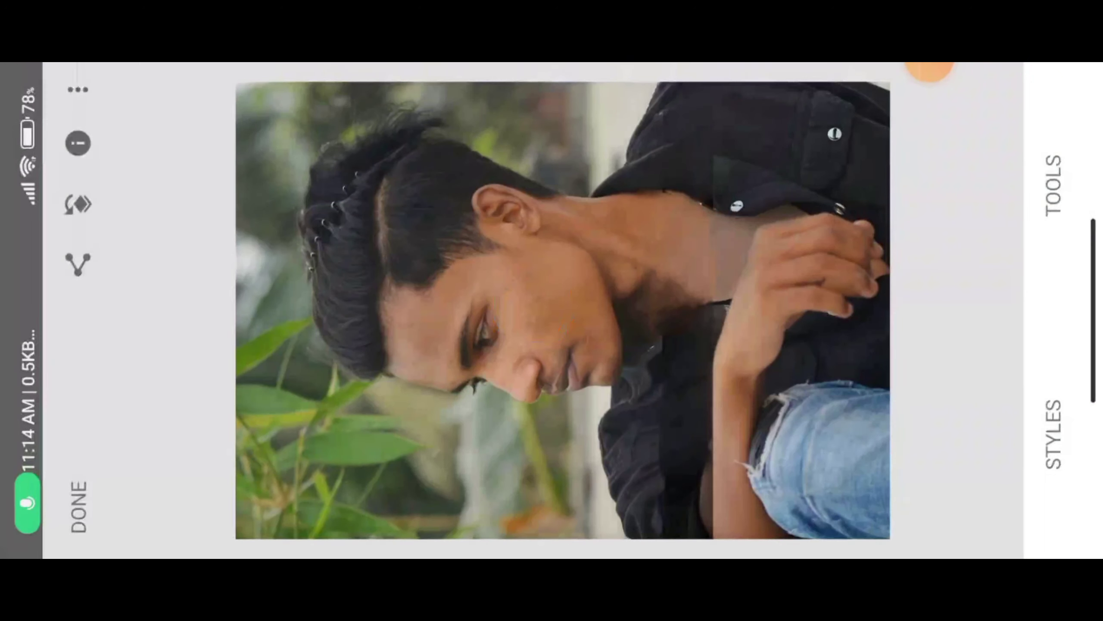
- Bring up the Details adjustment from the tools list
{"action": "scroll", "coordinate": [704, 361], "scroll_direction": "up", "scroll_amount": 5}
{"action": "scroll", "coordinate": [704, 361], "scroll_direction": "down", "scroll_amount": 5}
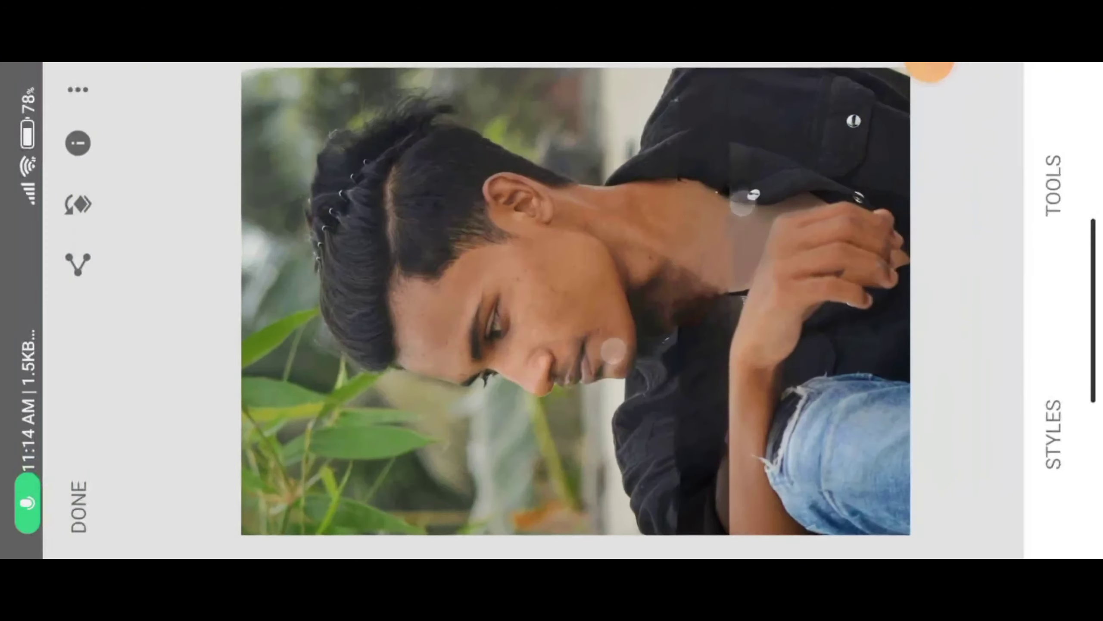
{"action": "left_click", "coordinate": [1065, 169]}
{"action": "left_click", "coordinate": [396, 373]}
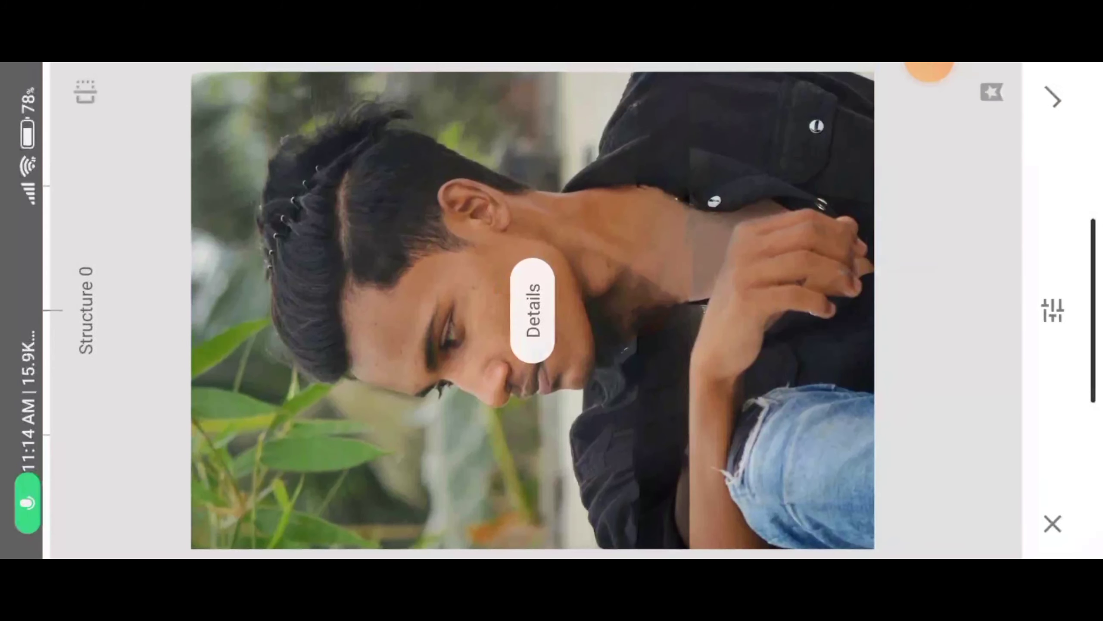
- Set Details sharpening to about +61 and structure to +2, and apply it
{"action": "left_click_drag", "start_coordinate": [809, 321], "coordinate": [828, 193]}
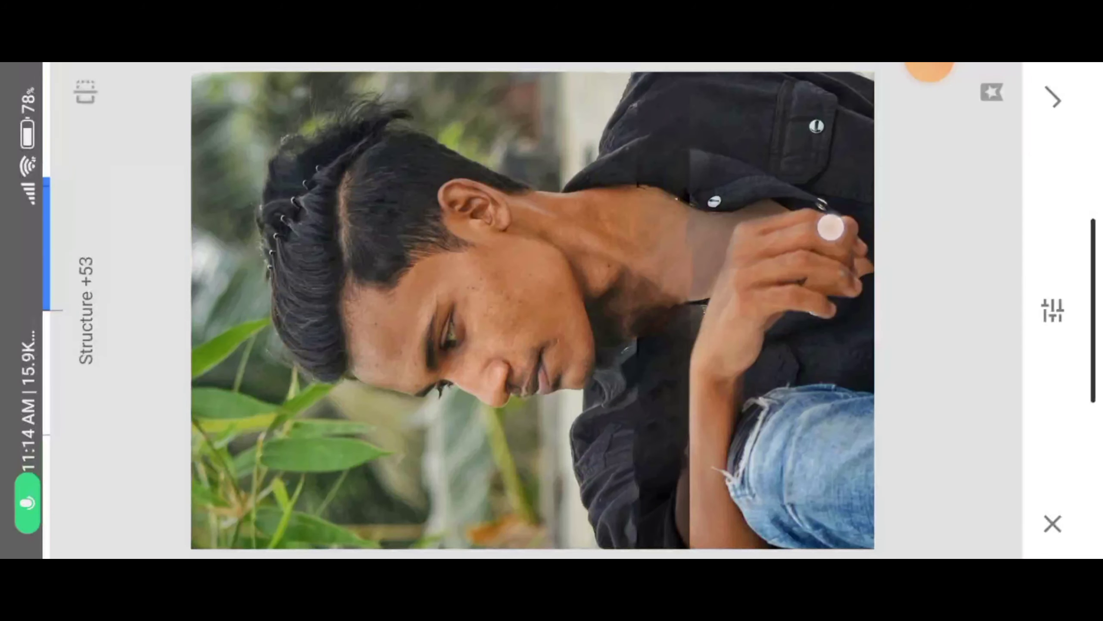
{"action": "left_click_drag", "start_coordinate": [836, 277], "coordinate": [783, 247]}
{"action": "left_click_drag", "start_coordinate": [801, 294], "coordinate": [842, 111]}
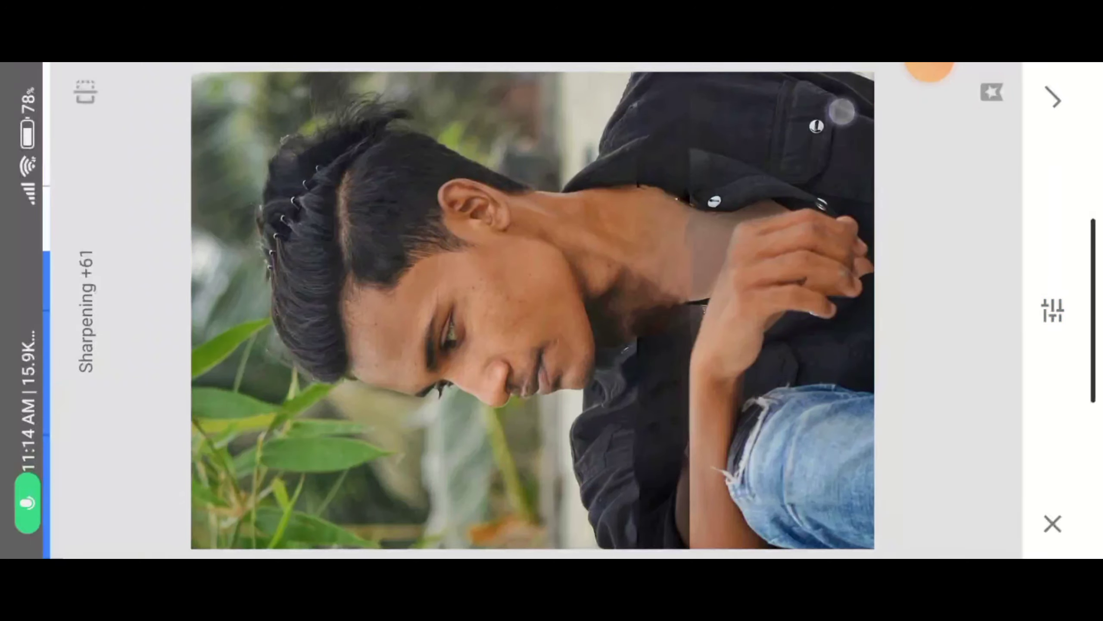
{"action": "left_click_drag", "start_coordinate": [830, 199], "coordinate": [823, 237]}
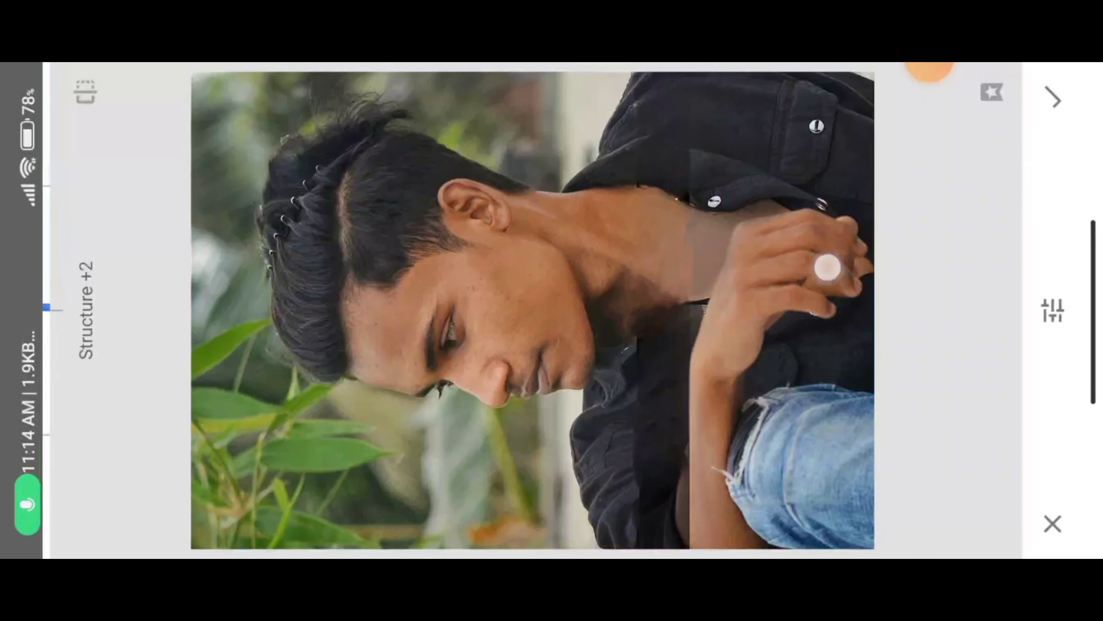
{"action": "left_click", "coordinate": [1053, 99]}
- Compare the sharpened portrait against the unedited original
{"action": "scroll", "coordinate": [736, 351], "scroll_direction": "up", "scroll_amount": 5}
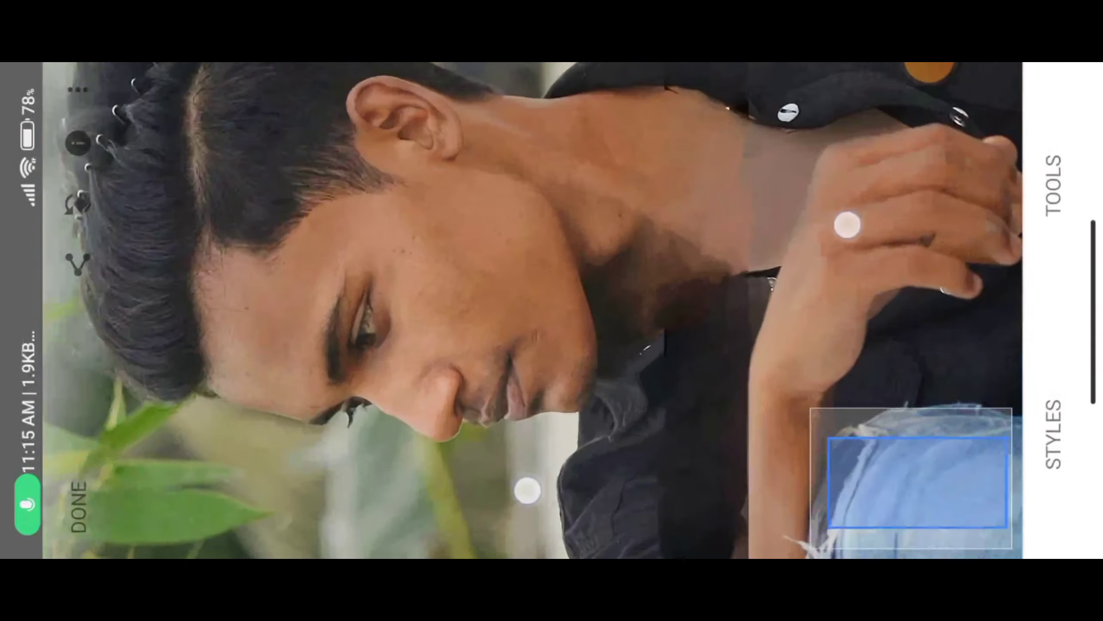
{"action": "scroll", "coordinate": [736, 351], "scroll_direction": "up", "scroll_amount": 3}
{"action": "left_click", "coordinate": [795, 249]}
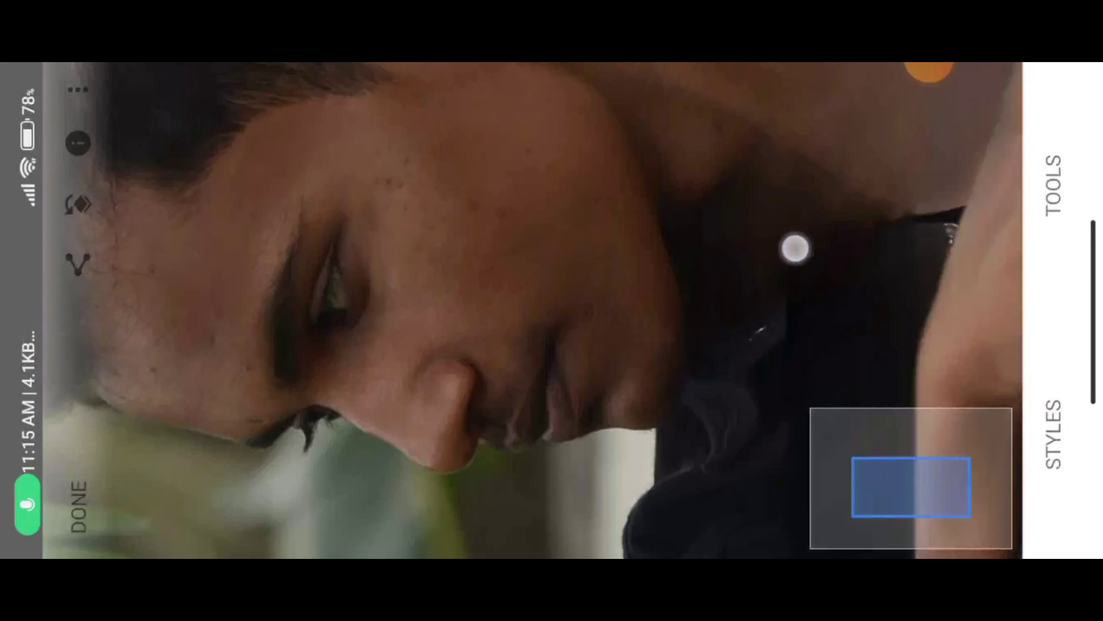
{"action": "scroll", "coordinate": [687, 350], "scroll_direction": "down", "scroll_amount": 5}
{"action": "scroll", "coordinate": [707, 346], "scroll_direction": "down", "scroll_amount": 2}
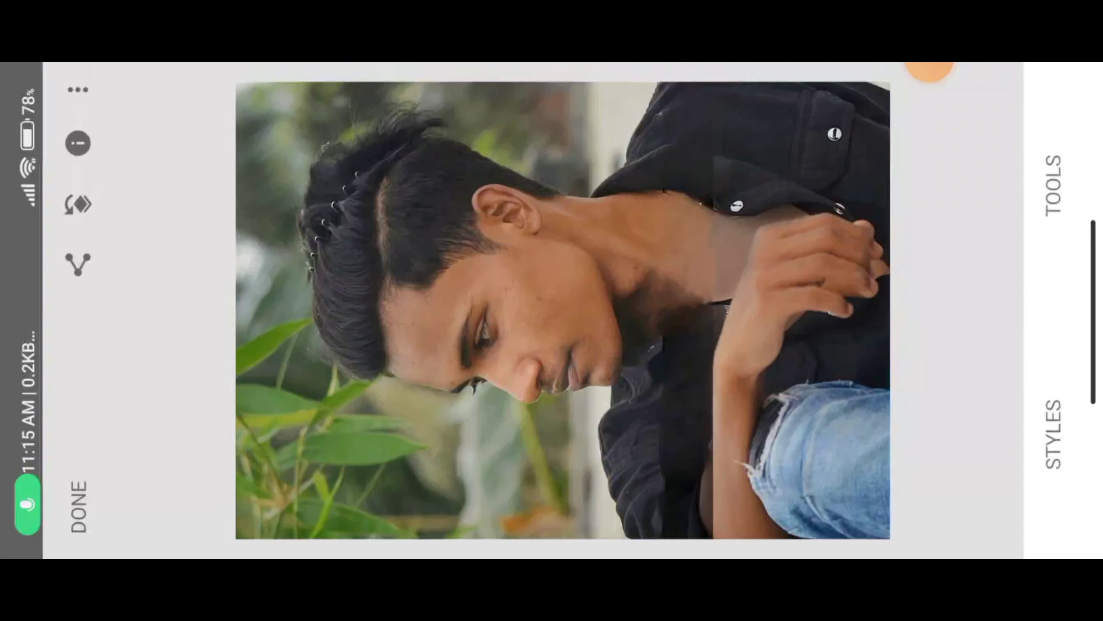
{"action": "left_click", "coordinate": [923, 85]}
{"action": "left_click", "coordinate": [974, 163]}
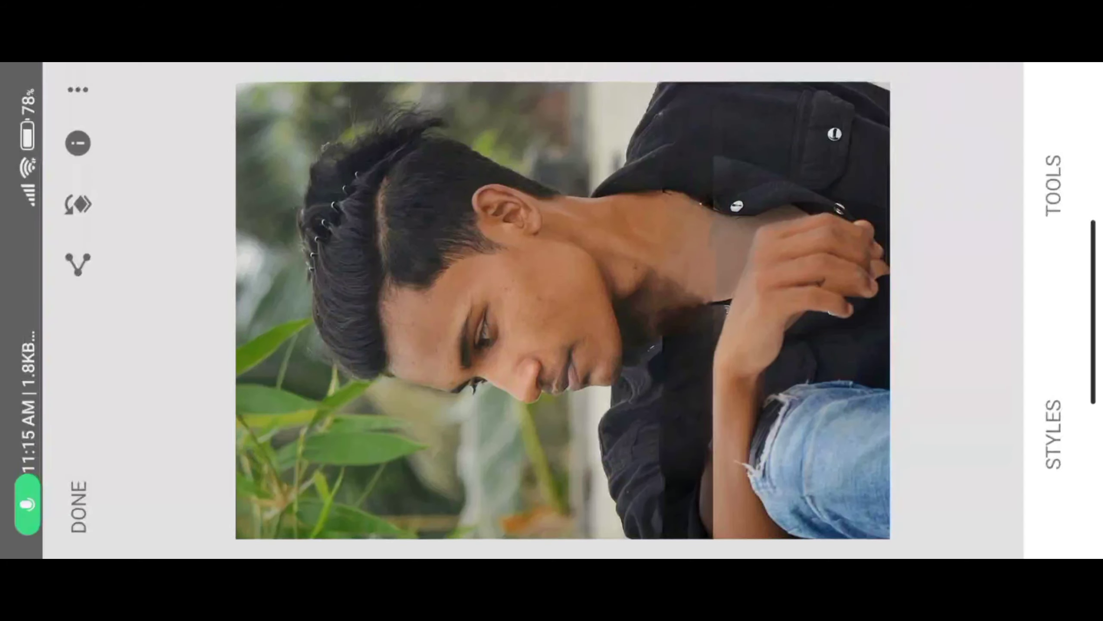
{"action": "left_click_drag", "start_coordinate": [178, 293], "coordinate": [104, 260]}
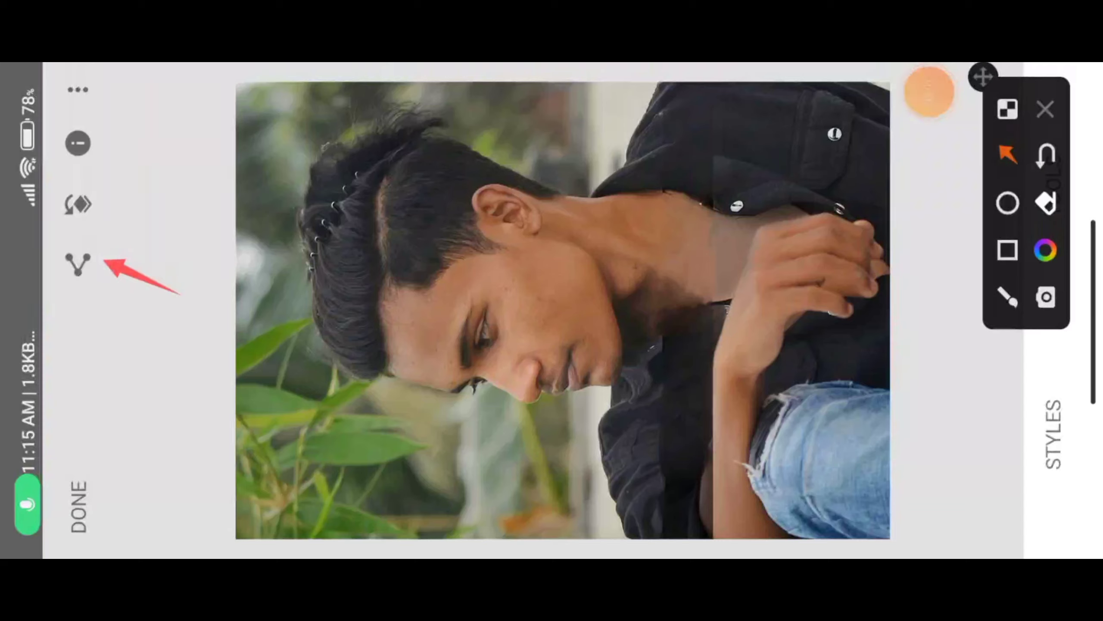
- Share the edited portrait from Snapseed to Autodesk SketchBook
{"action": "left_click", "coordinate": [1046, 109]}
{"action": "left_click", "coordinate": [79, 263]}
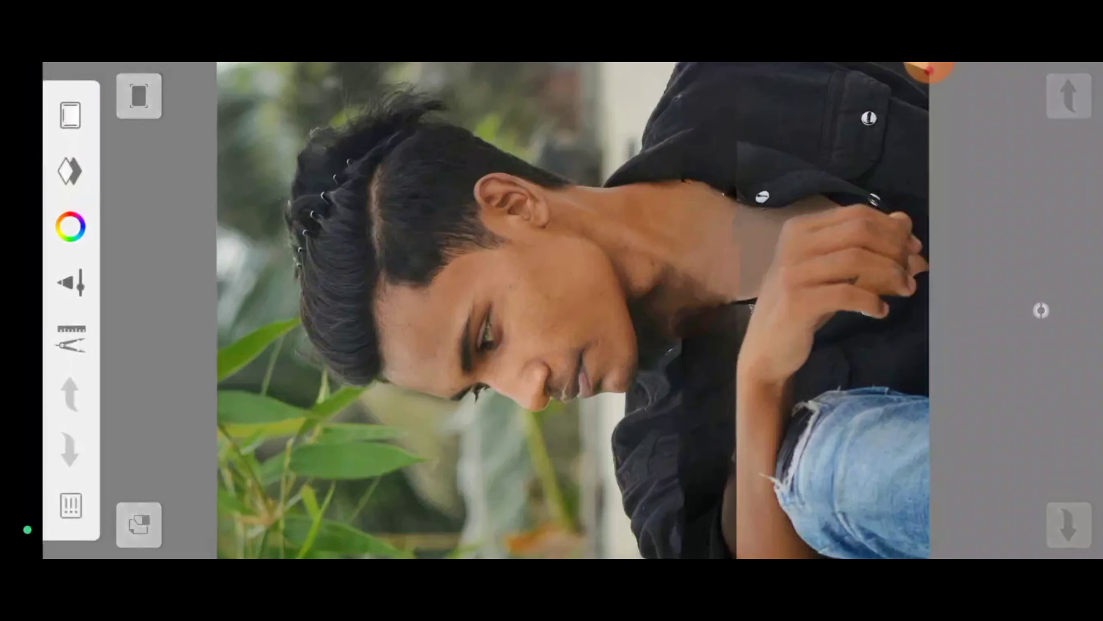
- Zoom into the portrait's face and bring up the SketchBook brush library
{"action": "scroll", "coordinate": [643, 315], "scroll_direction": "up", "scroll_amount": 3}
{"action": "scroll", "coordinate": [643, 315], "scroll_direction": "up", "scroll_amount": 2}
{"action": "scroll", "coordinate": [643, 315], "scroll_direction": "up", "scroll_amount": 2}
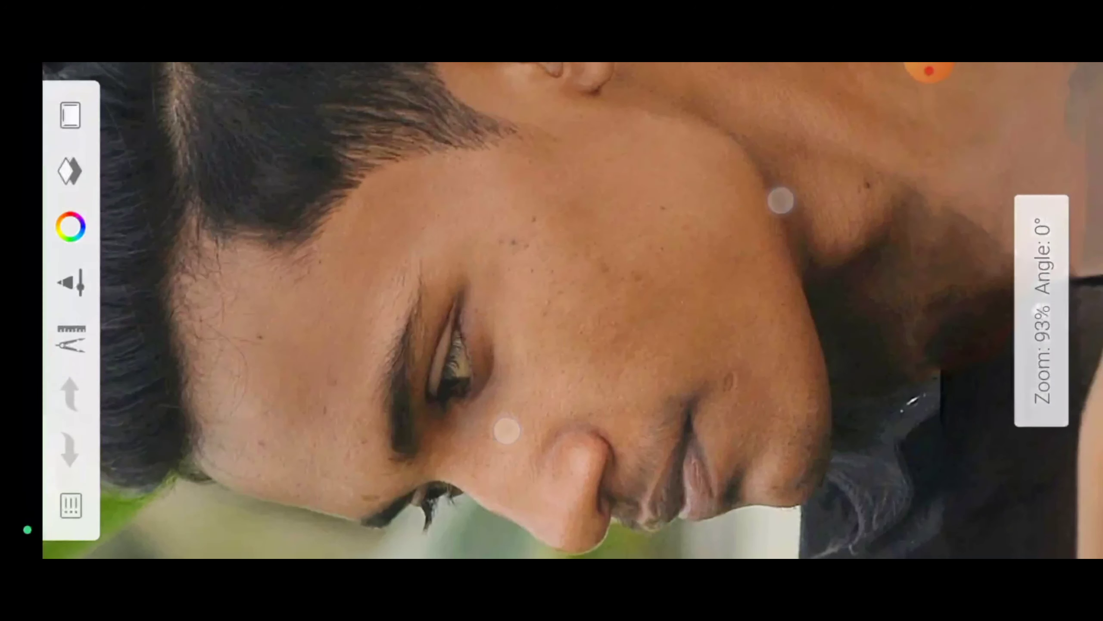
{"action": "scroll", "coordinate": [644, 315], "scroll_direction": "up", "scroll_amount": 2}
{"action": "scroll", "coordinate": [643, 315], "scroll_direction": "up", "scroll_amount": 3}
{"action": "scroll", "coordinate": [679, 309], "scroll_direction": "down", "scroll_amount": 3}
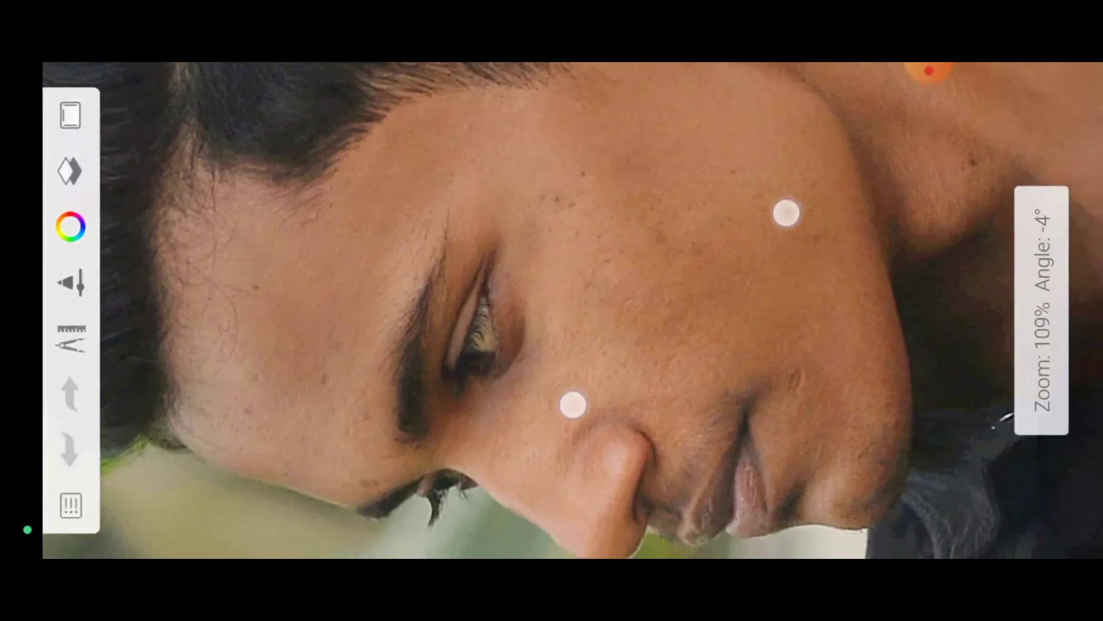
{"action": "scroll", "coordinate": [679, 308], "scroll_direction": "down", "scroll_amount": 1}
{"action": "scroll", "coordinate": [680, 309], "scroll_direction": "up", "scroll_amount": 1}
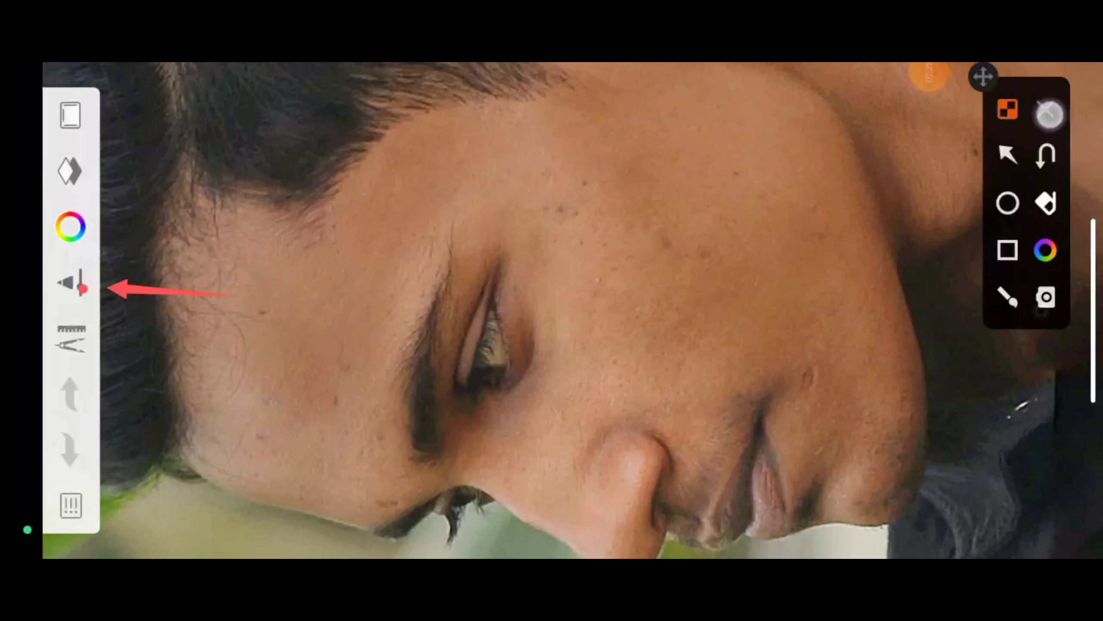
{"action": "left_click", "coordinate": [1049, 114]}
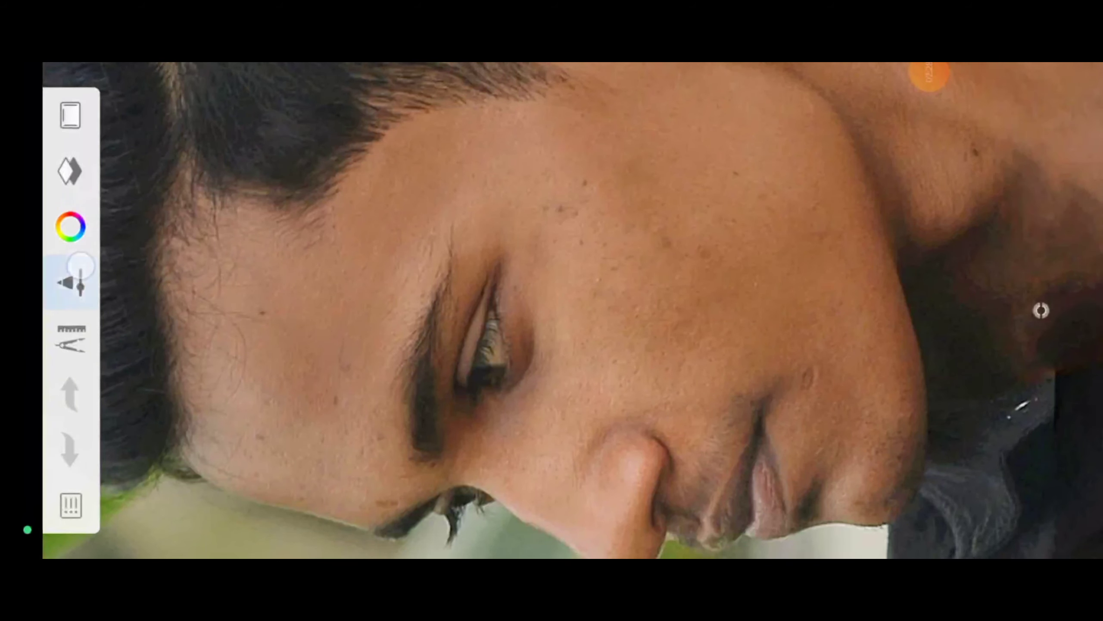
{"action": "left_click", "coordinate": [80, 265]}
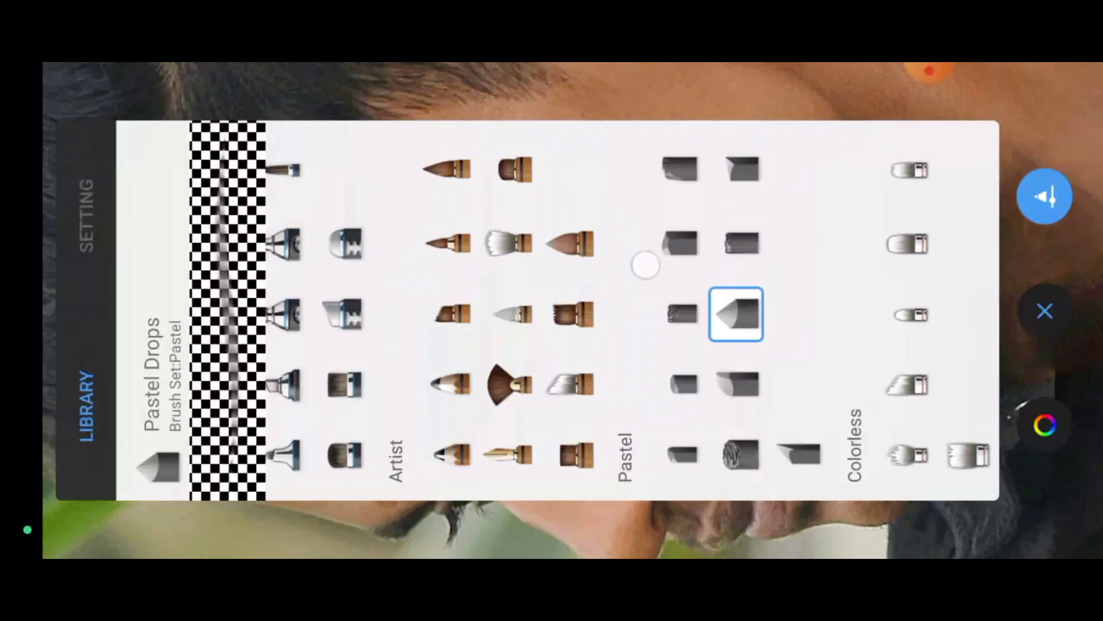
- Pick the Glow Neon brush from the Glow brush set
{"action": "mouse_move", "coordinate": [646, 265]}
{"action": "left_mouse_down"}
{"action": "mouse_move", "coordinate": [719, 234]}
{"action": "mouse_move", "coordinate": [600, 256]}
{"action": "mouse_move", "coordinate": [947, 243]}
{"action": "mouse_move", "coordinate": [743, 300]}
{"action": "left_mouse_up"}
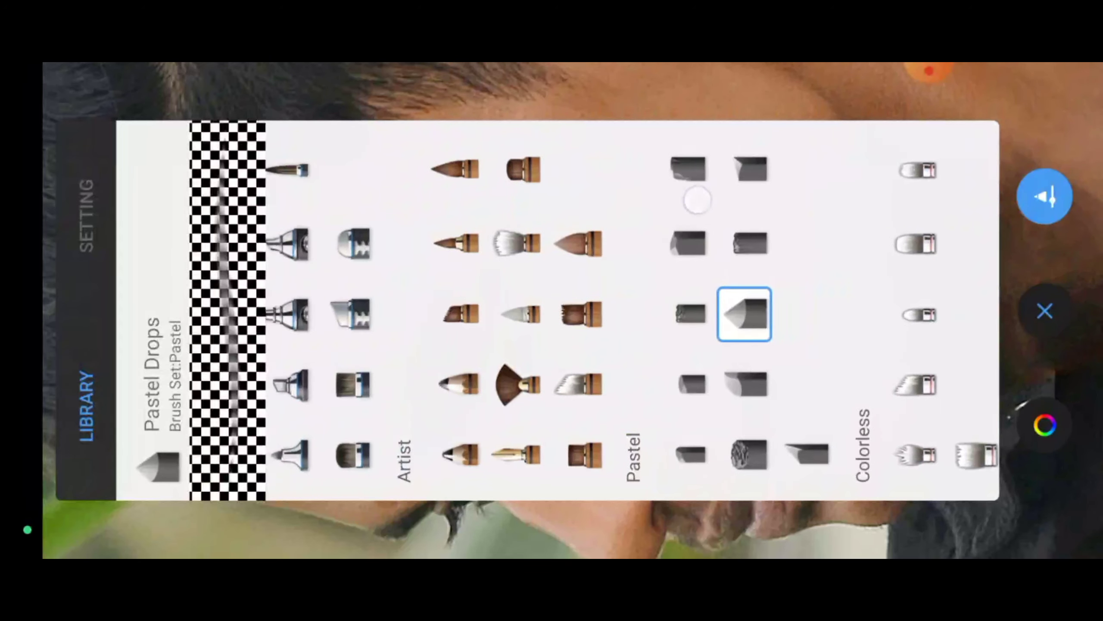
{"action": "left_click_drag", "start_coordinate": [697, 197], "coordinate": [935, 208]}
{"action": "left_click_drag", "start_coordinate": [741, 207], "coordinate": [764, 203]}
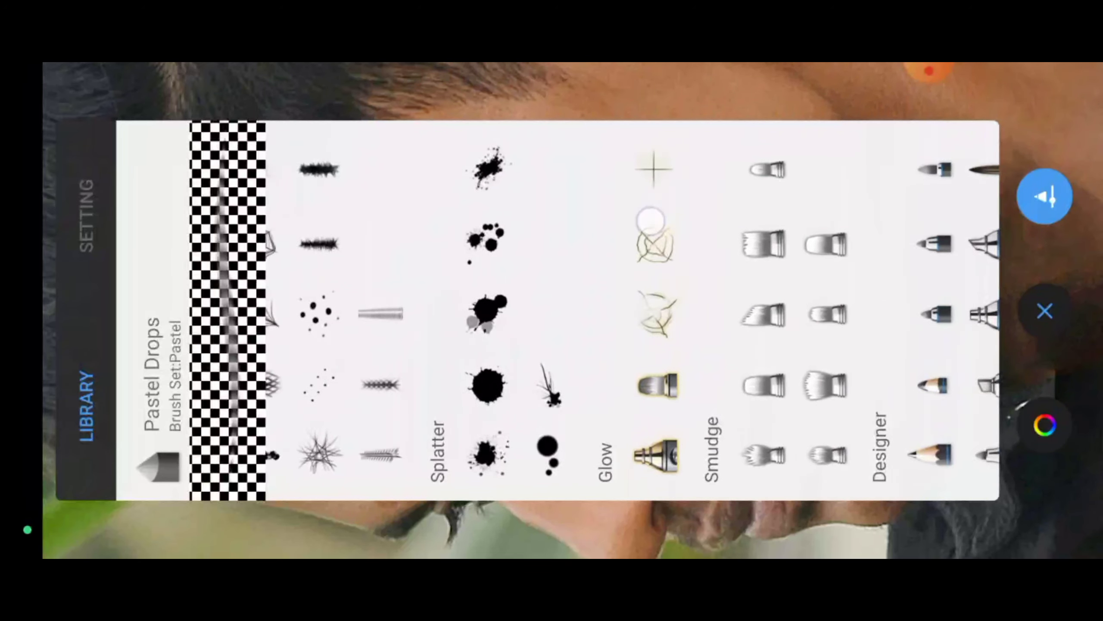
{"action": "left_click_drag", "start_coordinate": [650, 219], "coordinate": [761, 192]}
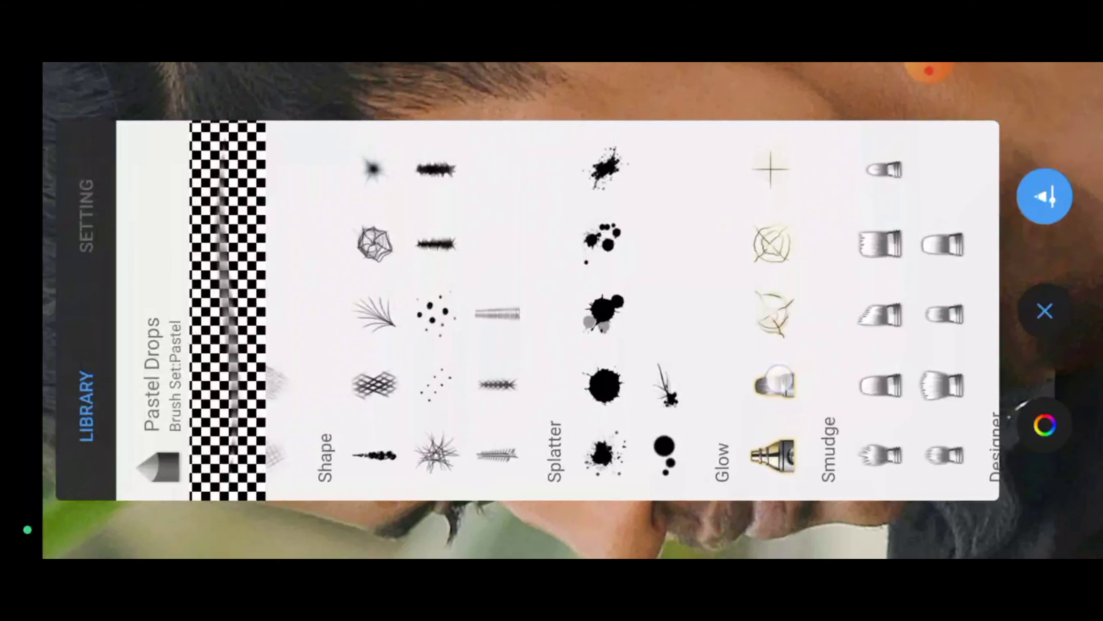
{"action": "left_click", "coordinate": [771, 384]}
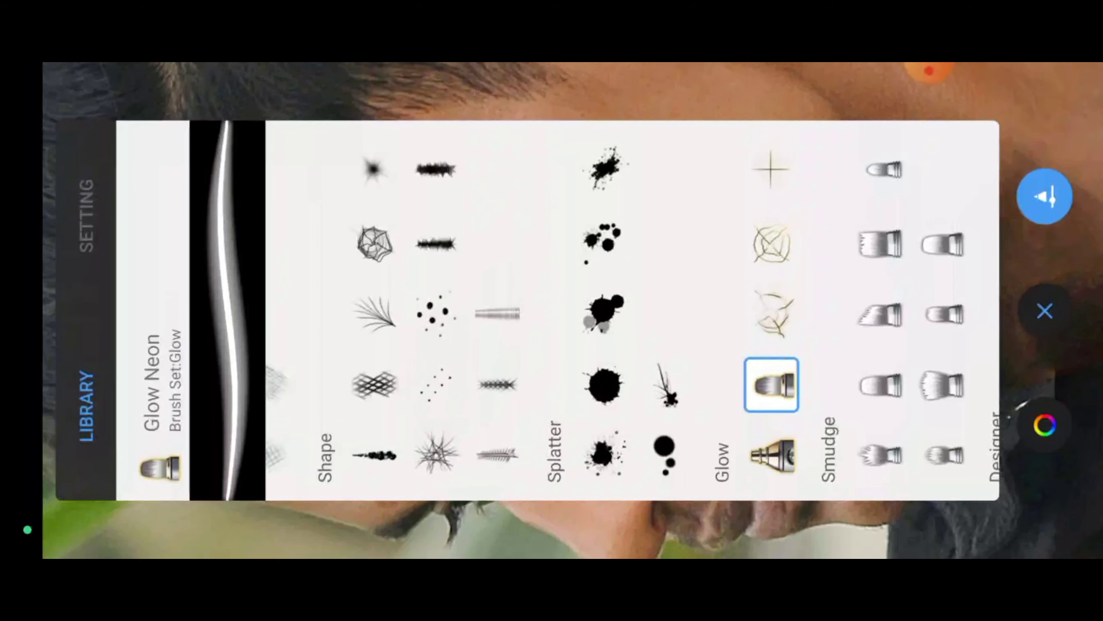
- Show the Glow Neon brush's settings panel
{"action": "left_click", "coordinate": [928, 73]}
{"action": "left_click", "coordinate": [968, 164]}
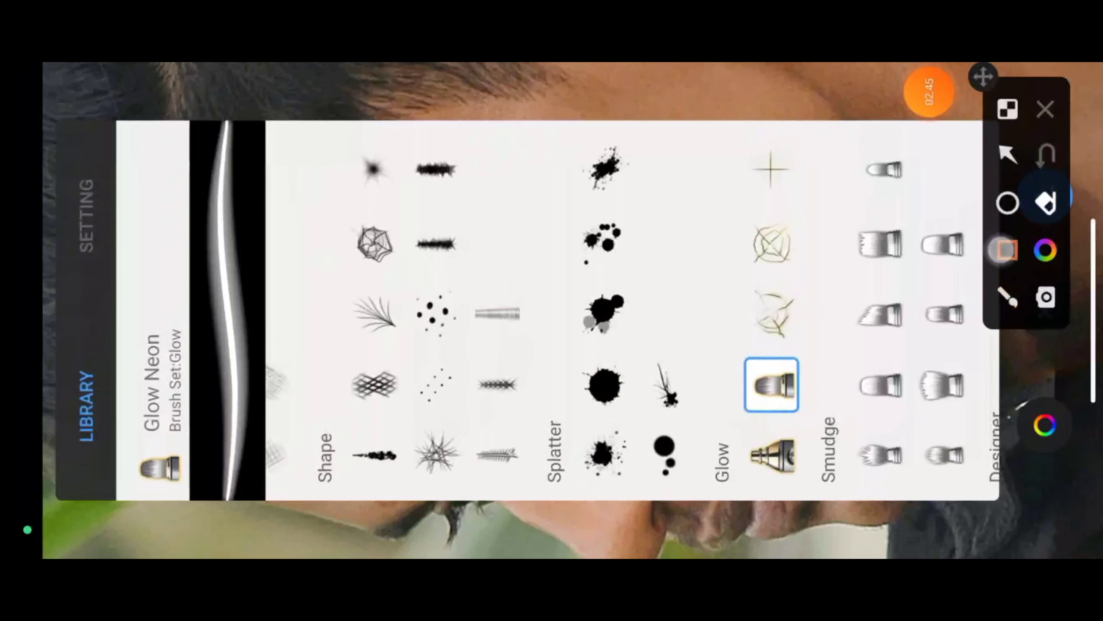
{"action": "left_click_drag", "start_coordinate": [699, 496], "coordinate": [825, 139]}
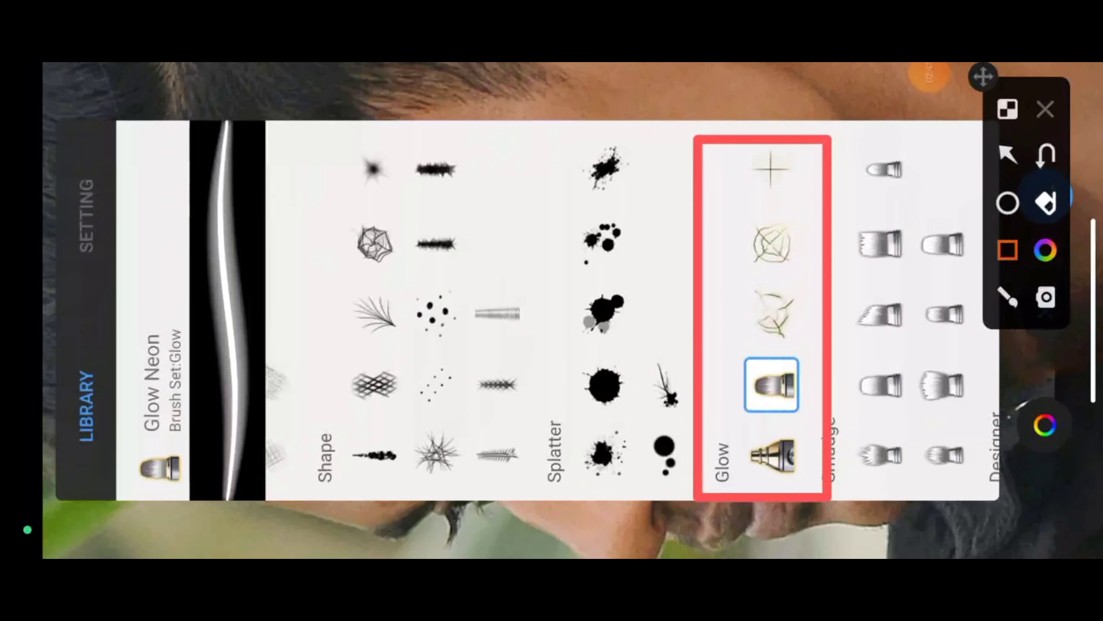
{"action": "left_click", "coordinate": [1045, 109]}
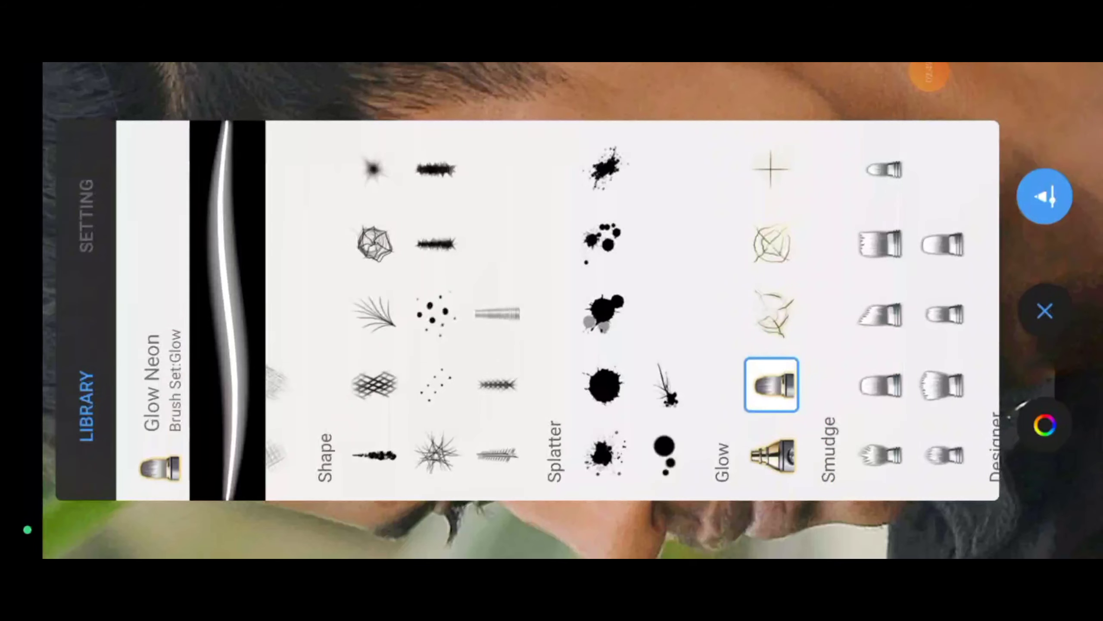
{"action": "left_click", "coordinate": [89, 174]}
- Make the brush a Smudge type with flow 6% and strength 10%
{"action": "left_click", "coordinate": [302, 165]}
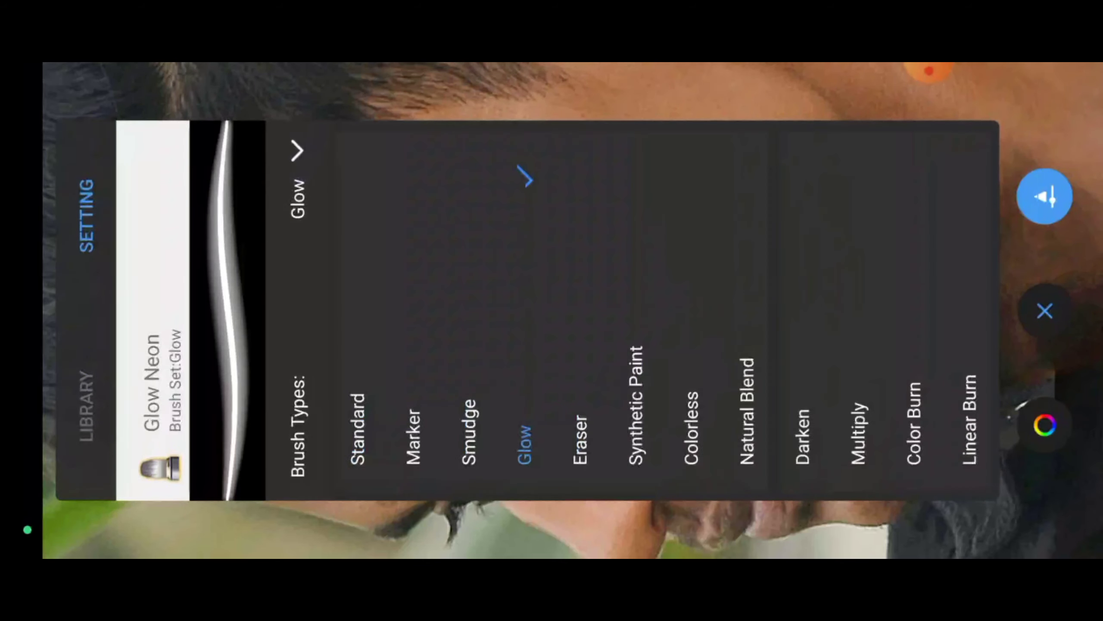
{"action": "left_click", "coordinate": [473, 204]}
{"action": "left_click", "coordinate": [630, 433]}
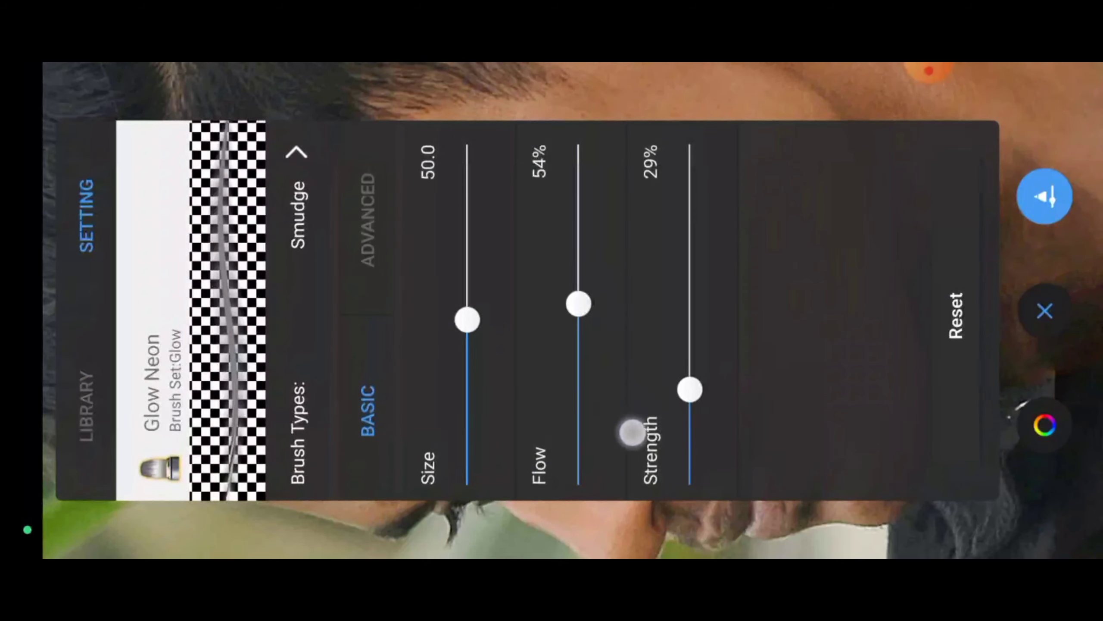
{"action": "left_click_drag", "start_coordinate": [642, 416], "coordinate": [667, 461]}
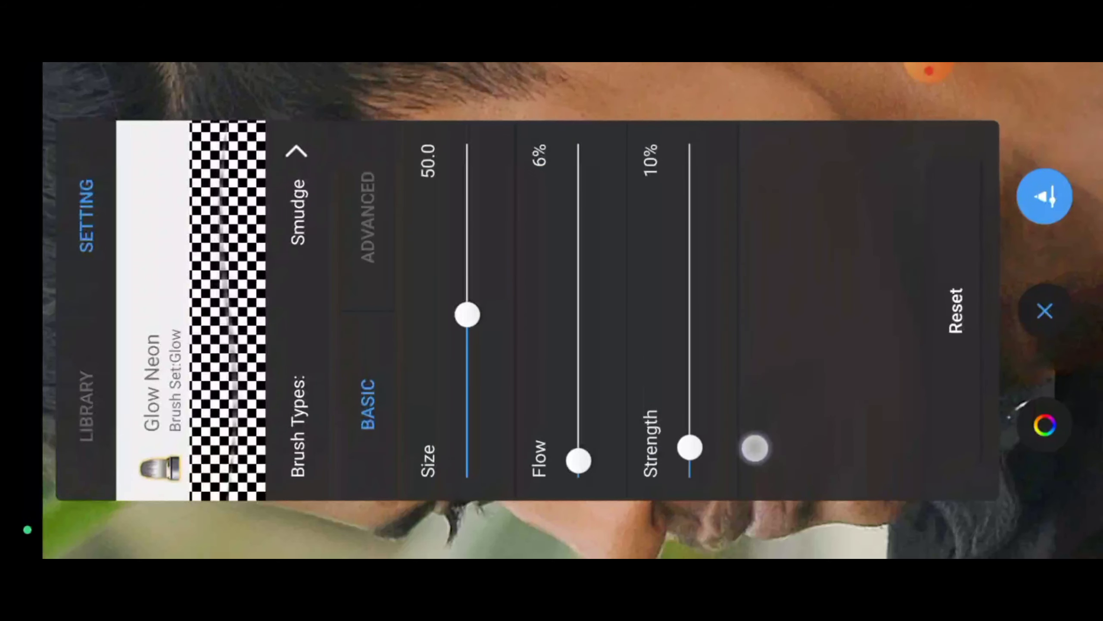
- Enlarge the smudge brush and smooth the skin on the cheek, jaw and ear
{"action": "left_click", "coordinate": [1045, 196]}
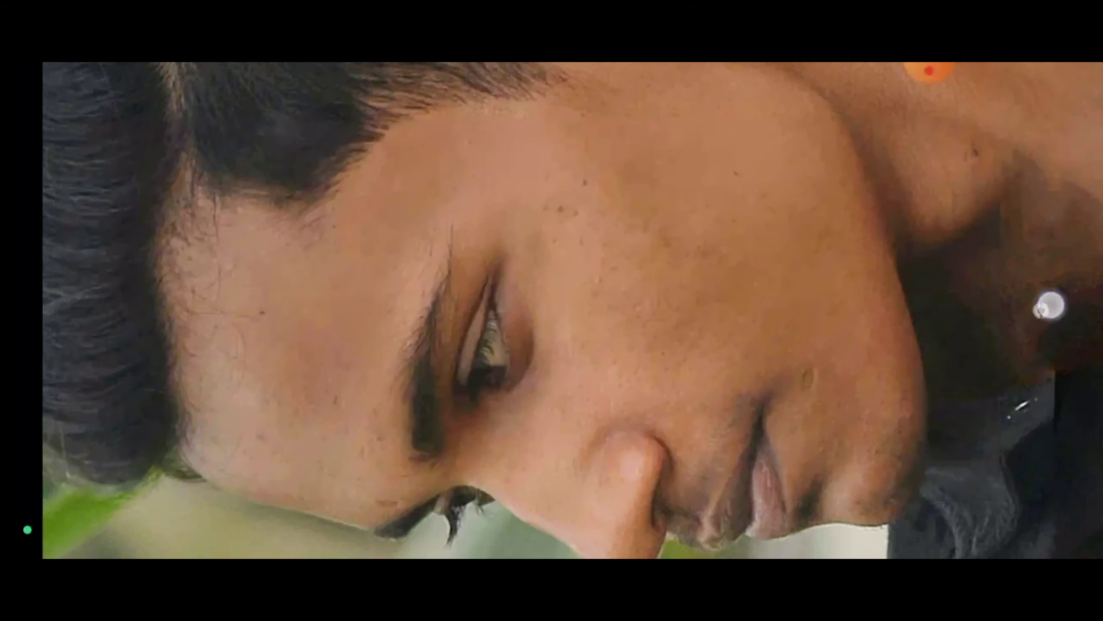
{"action": "left_click_drag", "start_coordinate": [771, 177], "coordinate": [729, 185]}
{"action": "mouse_move", "coordinate": [517, 304]}
{"action": "left_mouse_down"}
{"action": "mouse_move", "coordinate": [554, 183]}
{"action": "mouse_move", "coordinate": [695, 252]}
{"action": "mouse_move", "coordinate": [573, 247]}
{"action": "left_mouse_up"}
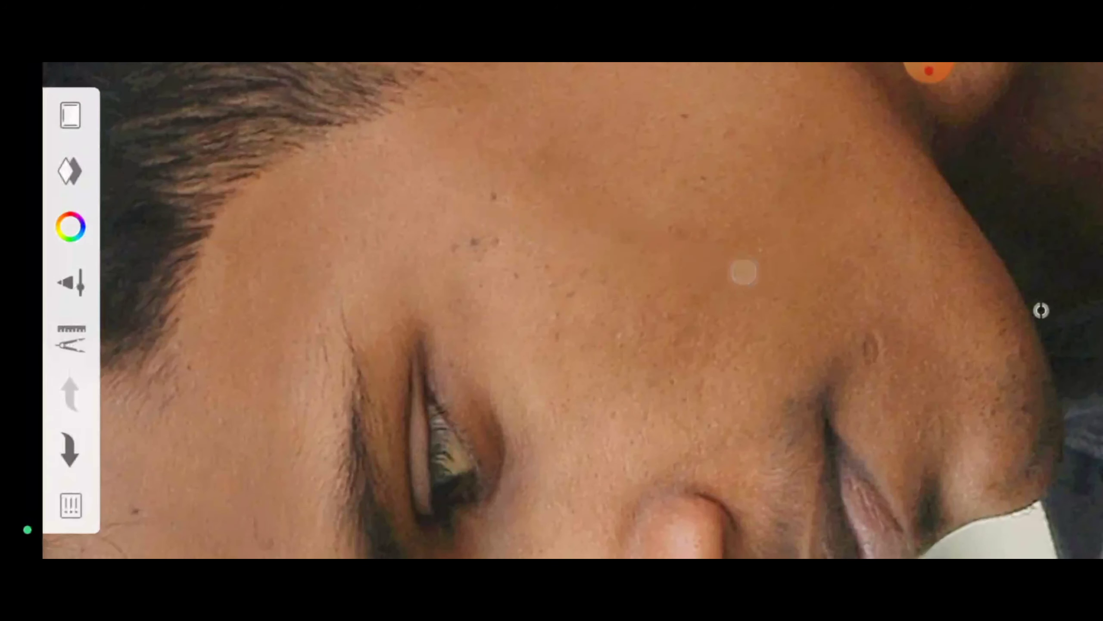
{"action": "mouse_move", "coordinate": [744, 272]}
{"action": "left_mouse_down"}
{"action": "mouse_move", "coordinate": [702, 399]}
{"action": "mouse_move", "coordinate": [700, 387]}
{"action": "left_mouse_up"}
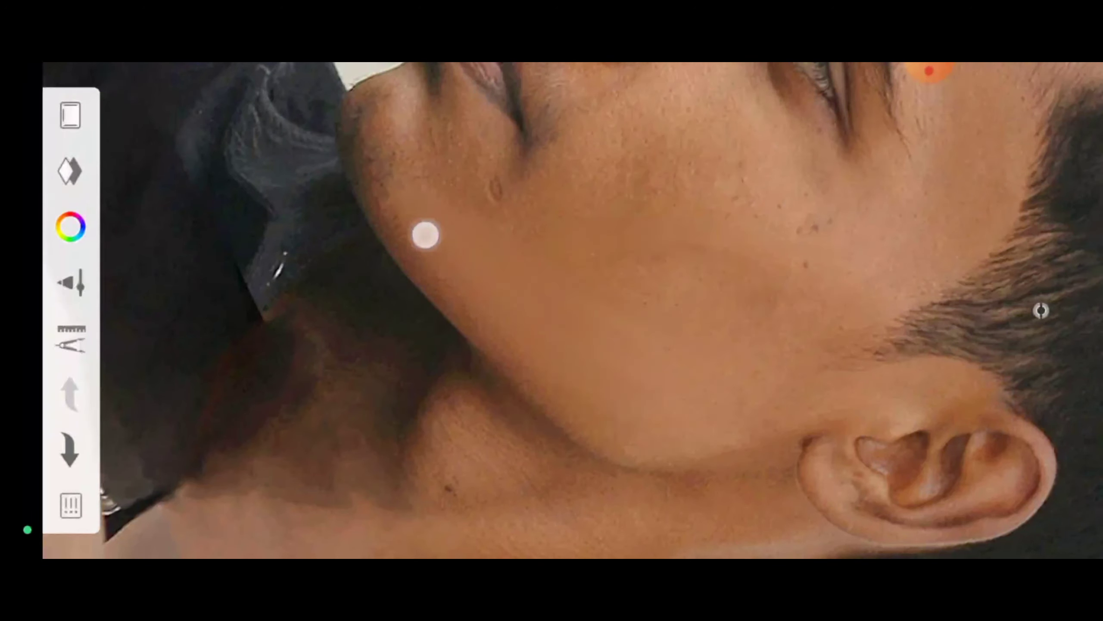
{"action": "left_click_drag", "start_coordinate": [677, 436], "coordinate": [450, 444]}
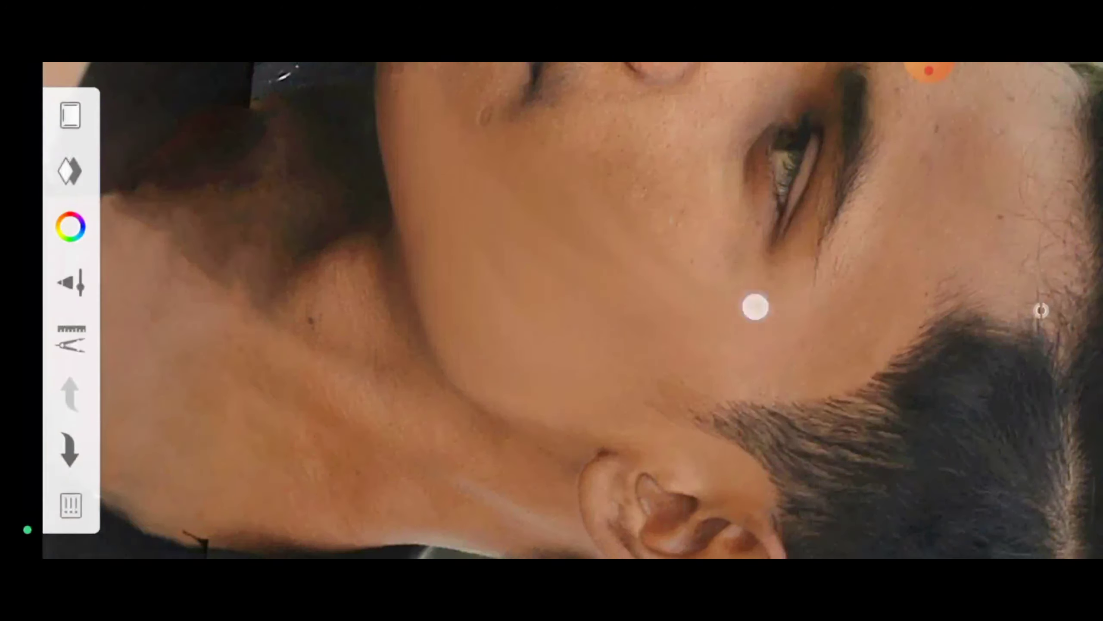
{"action": "left_click_drag", "start_coordinate": [753, 305], "coordinate": [473, 280]}
- Grow the brush to 171.4 and smudge the neck and throat smooth
{"action": "mouse_move", "coordinate": [544, 217]}
{"action": "left_mouse_down"}
{"action": "mouse_move", "coordinate": [530, 350]}
{"action": "mouse_move", "coordinate": [453, 303]}
{"action": "left_mouse_up"}
{"action": "mouse_move", "coordinate": [529, 434]}
{"action": "left_mouse_down"}
{"action": "mouse_move", "coordinate": [465, 456]}
{"action": "mouse_move", "coordinate": [401, 334]}
{"action": "left_mouse_up"}
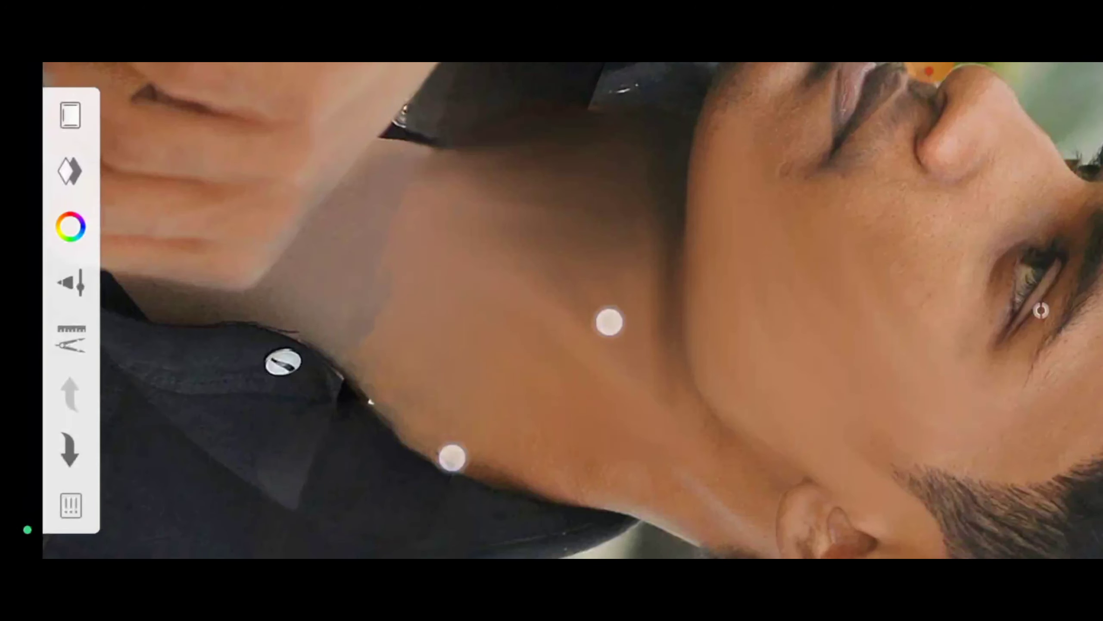
{"action": "left_click_drag", "start_coordinate": [610, 322], "coordinate": [433, 332]}
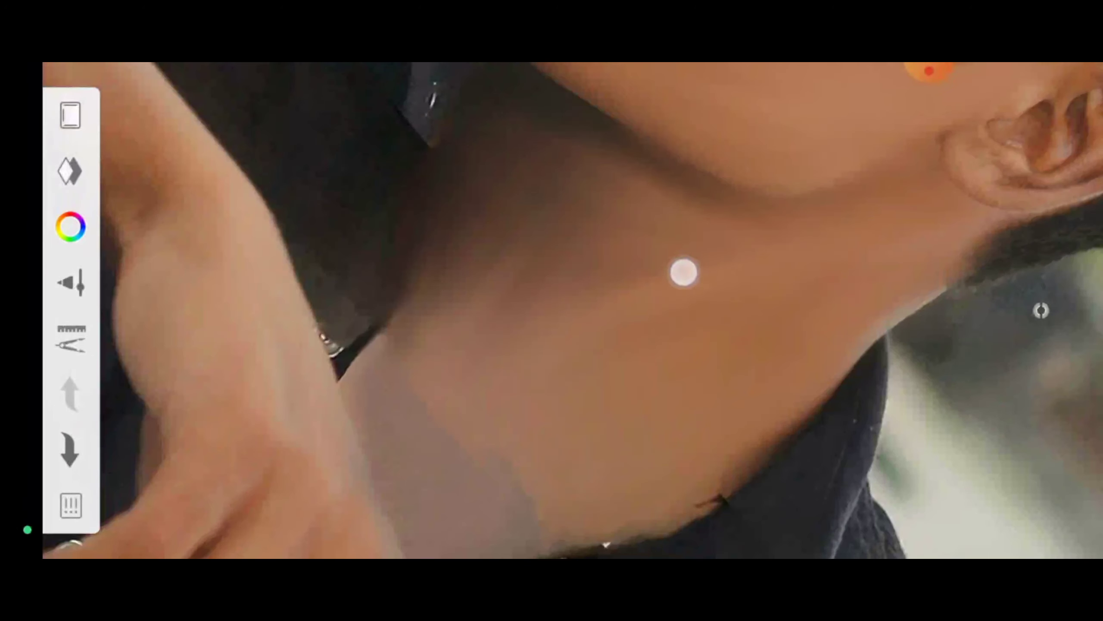
{"action": "mouse_move", "coordinate": [682, 270]}
{"action": "left_mouse_down"}
{"action": "mouse_move", "coordinate": [660, 348]}
{"action": "mouse_move", "coordinate": [628, 232]}
{"action": "mouse_move", "coordinate": [641, 358]}
{"action": "mouse_move", "coordinate": [630, 394]}
{"action": "mouse_move", "coordinate": [428, 240]}
{"action": "left_mouse_up"}
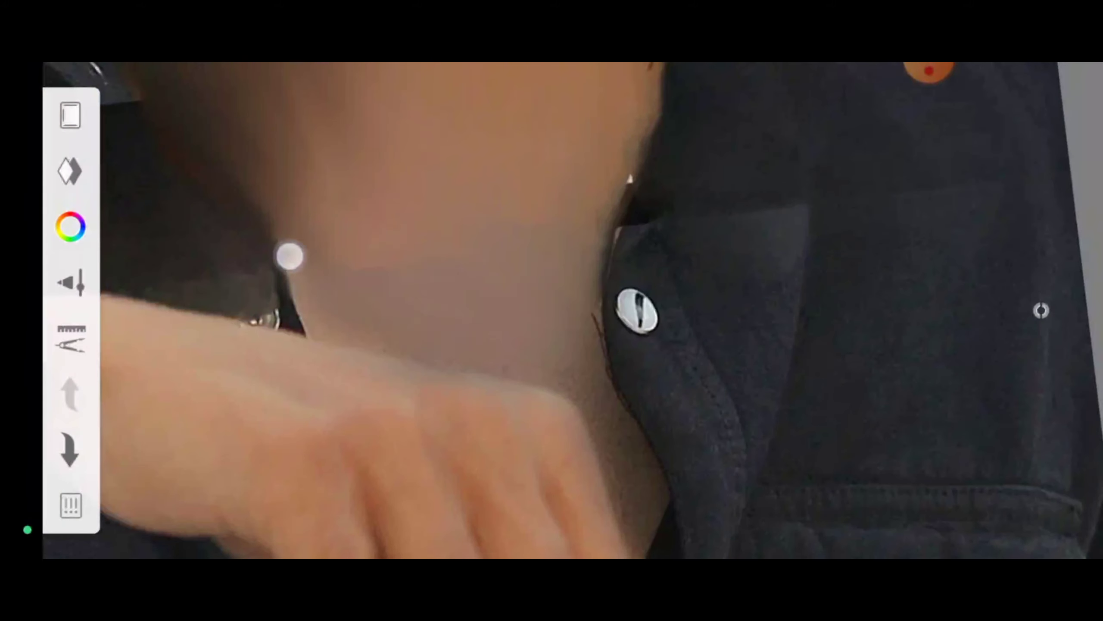
{"action": "mouse_move", "coordinate": [612, 397]}
{"action": "left_mouse_down"}
{"action": "mouse_move", "coordinate": [463, 466]}
{"action": "mouse_move", "coordinate": [654, 337]}
{"action": "left_mouse_up"}
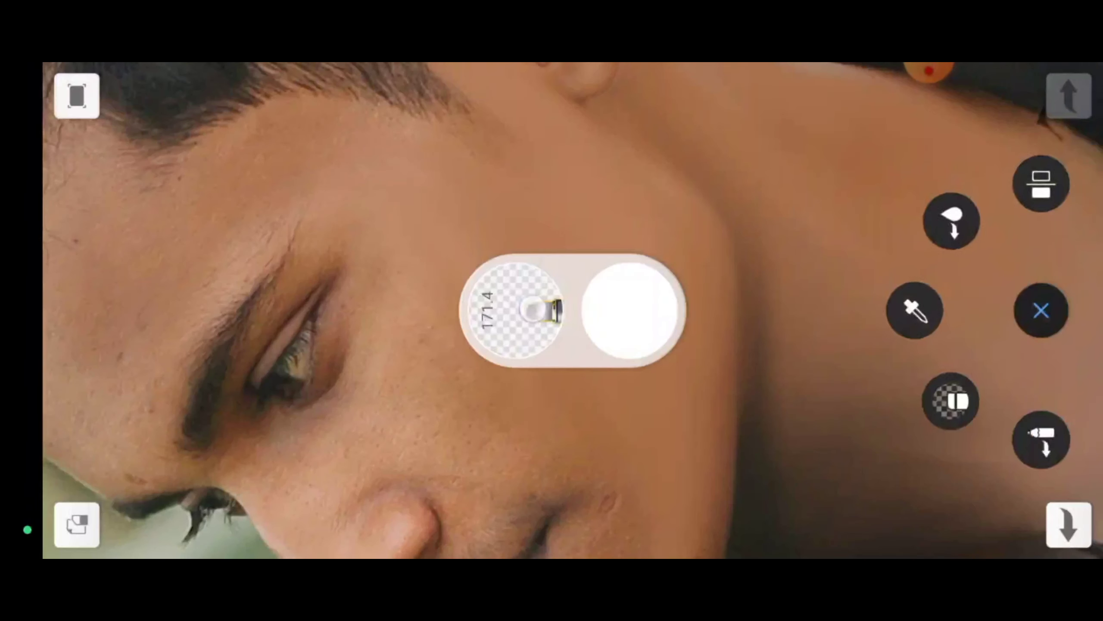
- Smudge the skin around the nose, eyes and forehead smooth
{"action": "left_click_drag", "start_coordinate": [496, 244], "coordinate": [475, 207]}
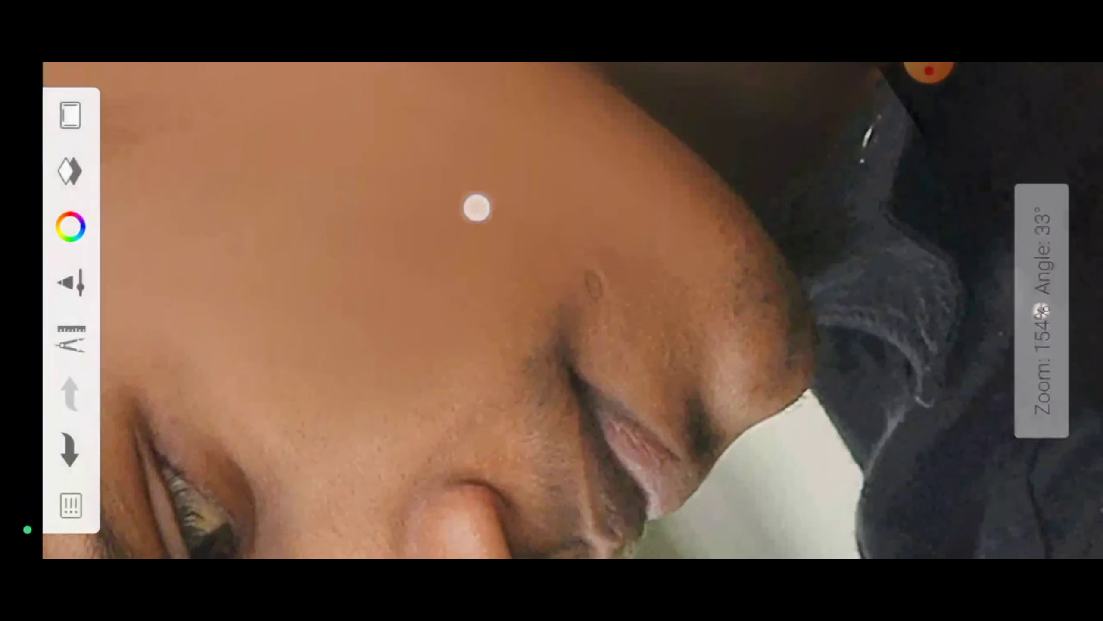
{"action": "left_click_drag", "start_coordinate": [739, 361], "coordinate": [613, 394]}
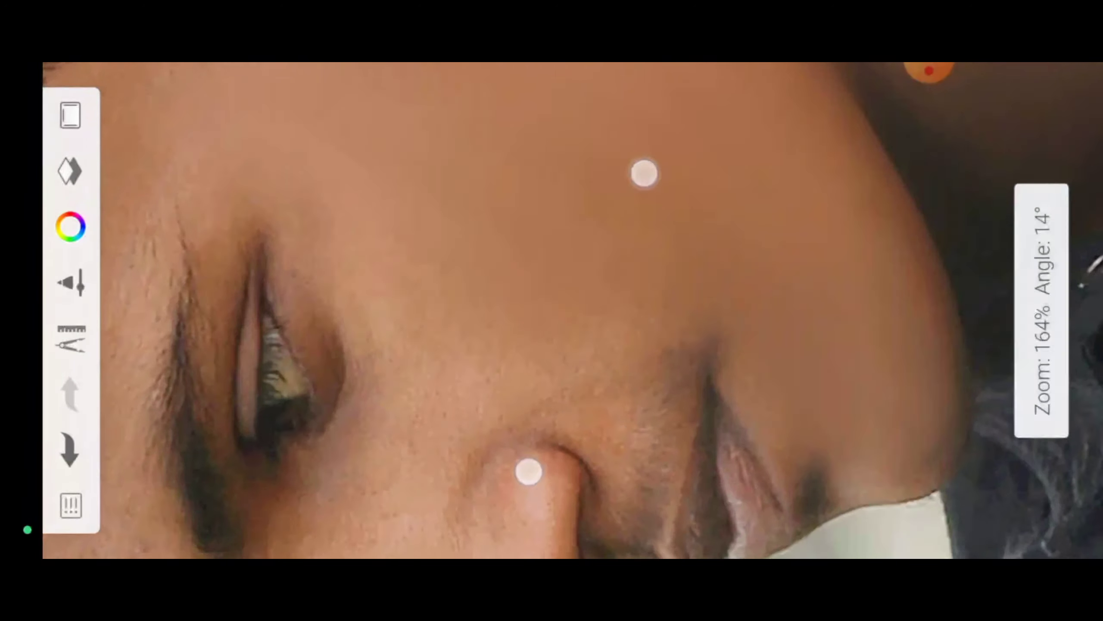
{"action": "left_click_drag", "start_coordinate": [430, 292], "coordinate": [665, 332]}
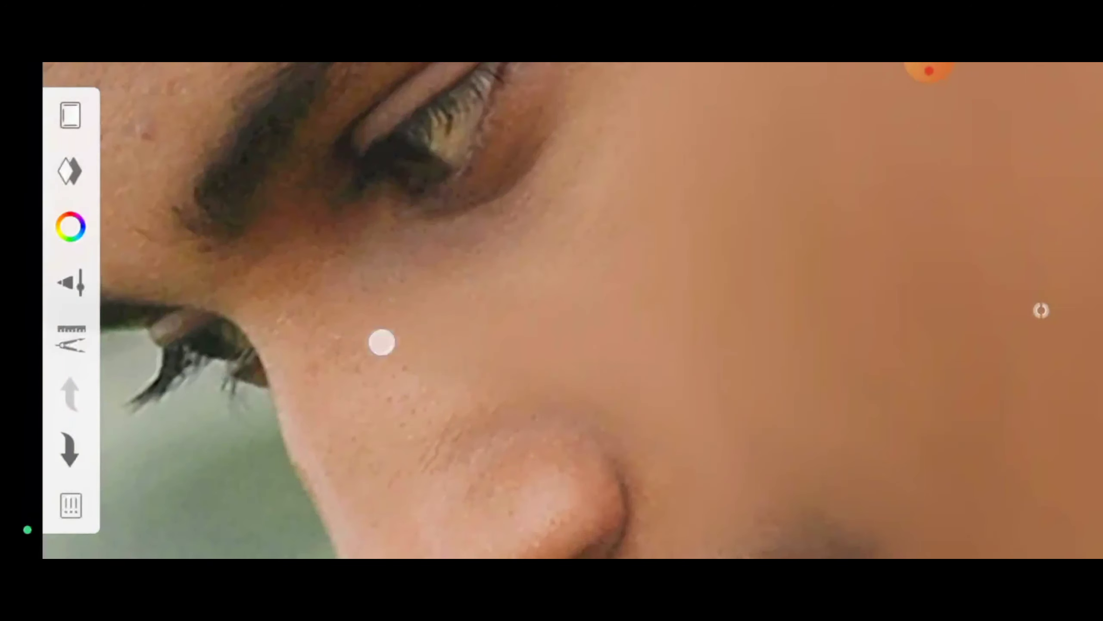
{"action": "left_click_drag", "start_coordinate": [381, 340], "coordinate": [650, 407]}
{"action": "mouse_move", "coordinate": [413, 325]}
{"action": "left_mouse_down"}
{"action": "mouse_move", "coordinate": [586, 345]}
{"action": "mouse_move", "coordinate": [509, 219]}
{"action": "left_mouse_up"}
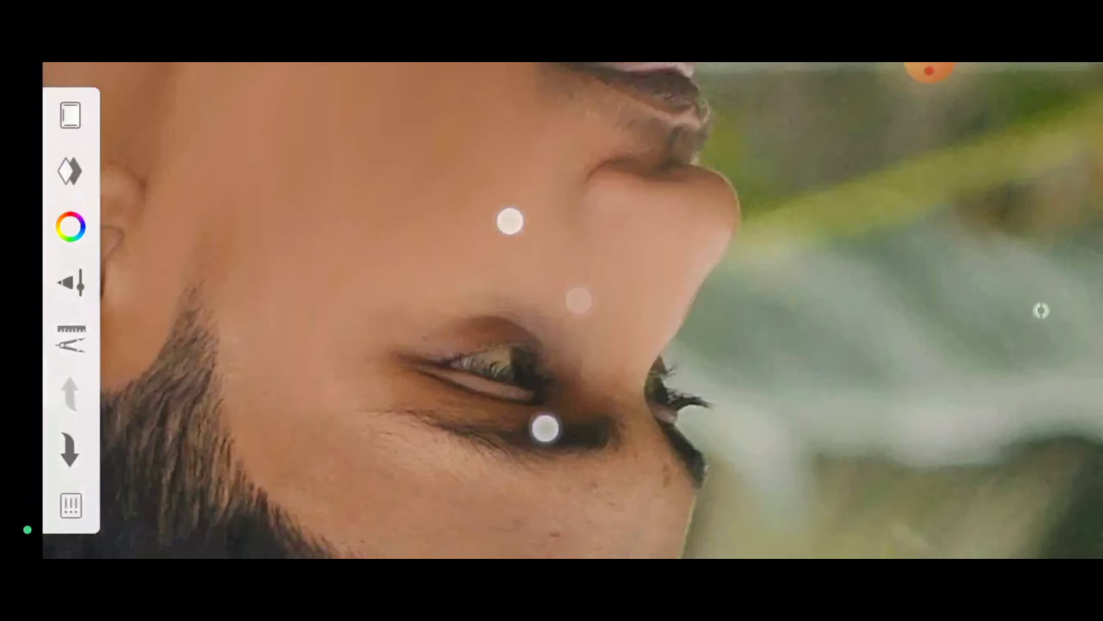
{"action": "mouse_move", "coordinate": [453, 298]}
{"action": "left_mouse_down"}
{"action": "mouse_move", "coordinate": [488, 215]}
{"action": "mouse_move", "coordinate": [353, 287]}
{"action": "left_mouse_up"}
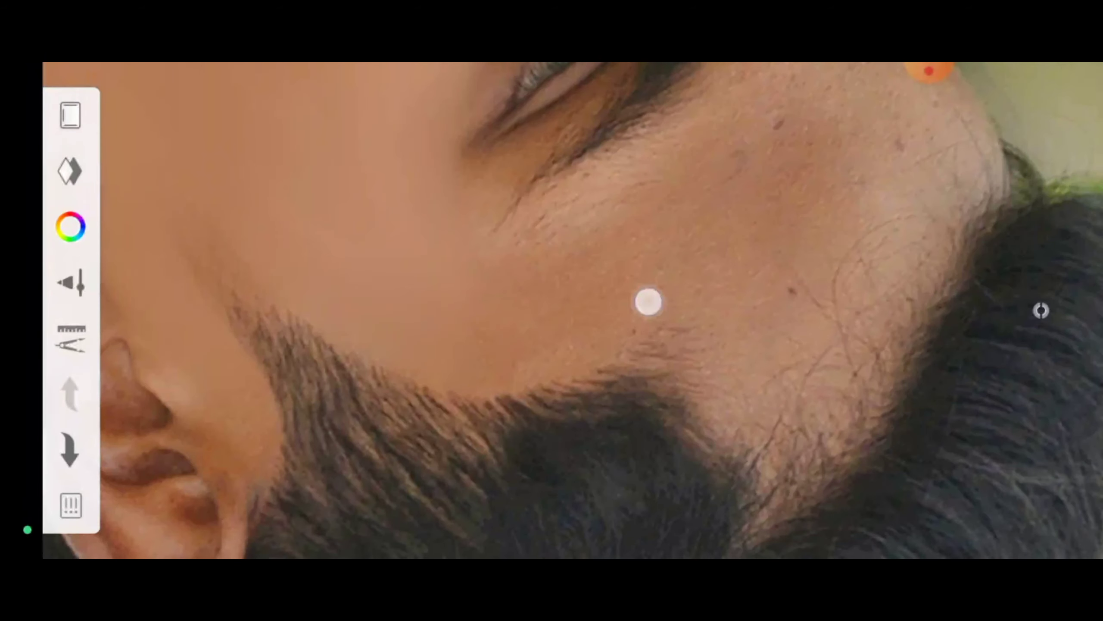
- Smooth the cheek, temple, chin and nose, then zoom out to the whole portrait
{"action": "left_click_drag", "start_coordinate": [648, 302], "coordinate": [733, 232]}
{"action": "left_click_drag", "start_coordinate": [698, 347], "coordinate": [519, 429]}
{"action": "left_click_drag", "start_coordinate": [566, 207], "coordinate": [472, 215]}
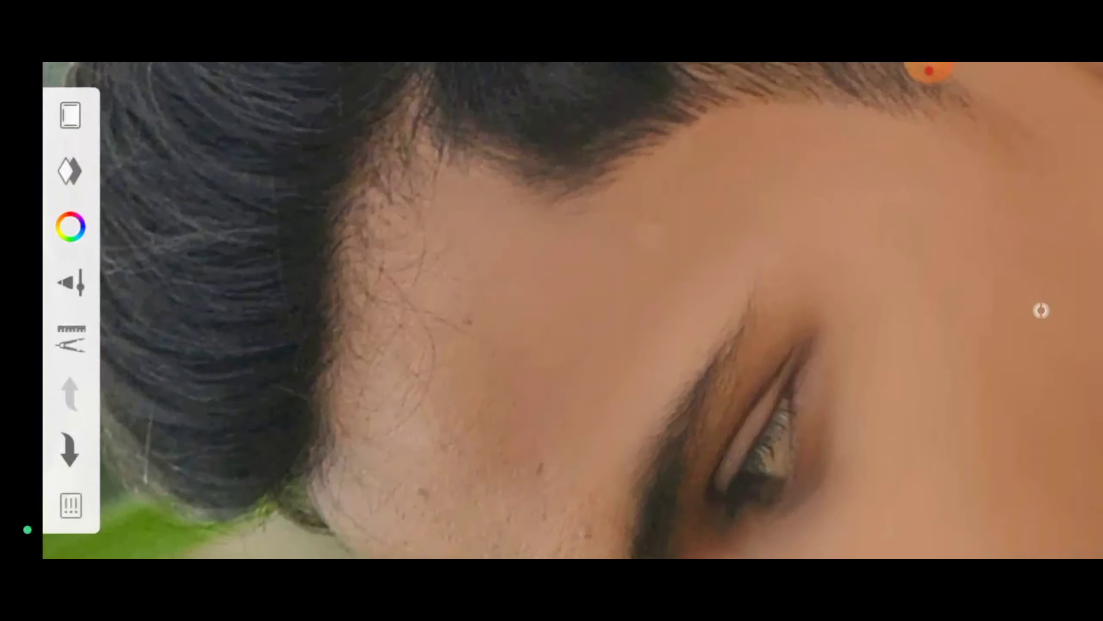
{"action": "left_click_drag", "start_coordinate": [620, 357], "coordinate": [462, 286]}
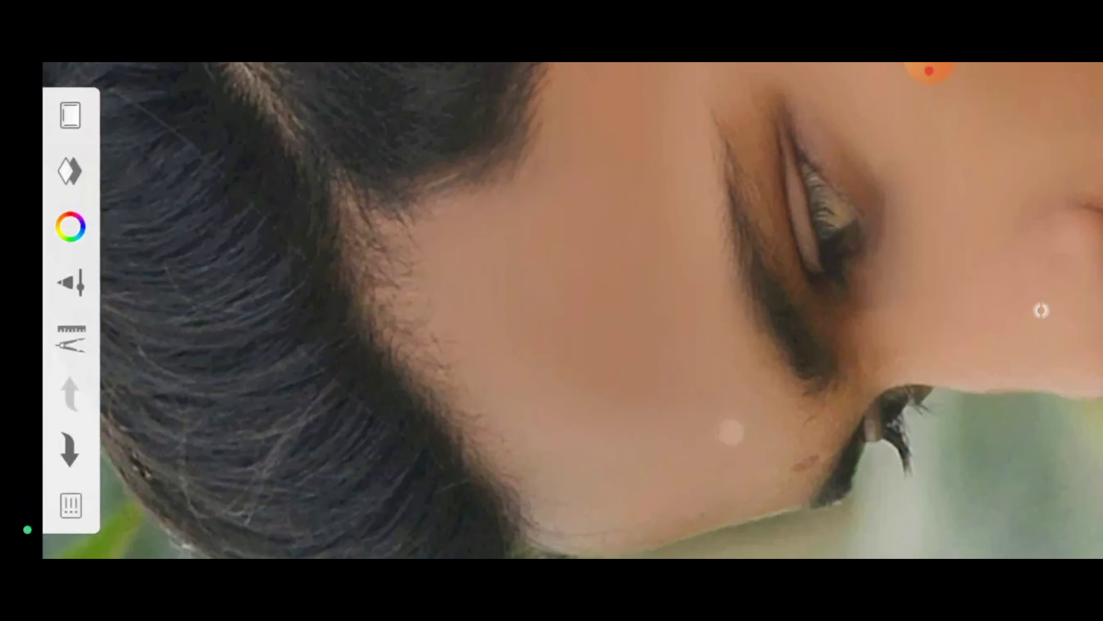
{"action": "left_click_drag", "start_coordinate": [731, 431], "coordinate": [630, 348]}
{"action": "mouse_move", "coordinate": [908, 359]}
{"action": "left_mouse_down"}
{"action": "mouse_move", "coordinate": [788, 237]}
{"action": "mouse_move", "coordinate": [636, 303]}
{"action": "mouse_move", "coordinate": [566, 368]}
{"action": "left_mouse_up"}
{"action": "left_click_drag", "start_coordinate": [467, 241], "coordinate": [733, 178]}
- Save the smoothed portrait as the current sketch and return to the gallery
{"action": "left_click", "coordinate": [929, 70]}
{"action": "left_click", "coordinate": [968, 162]}
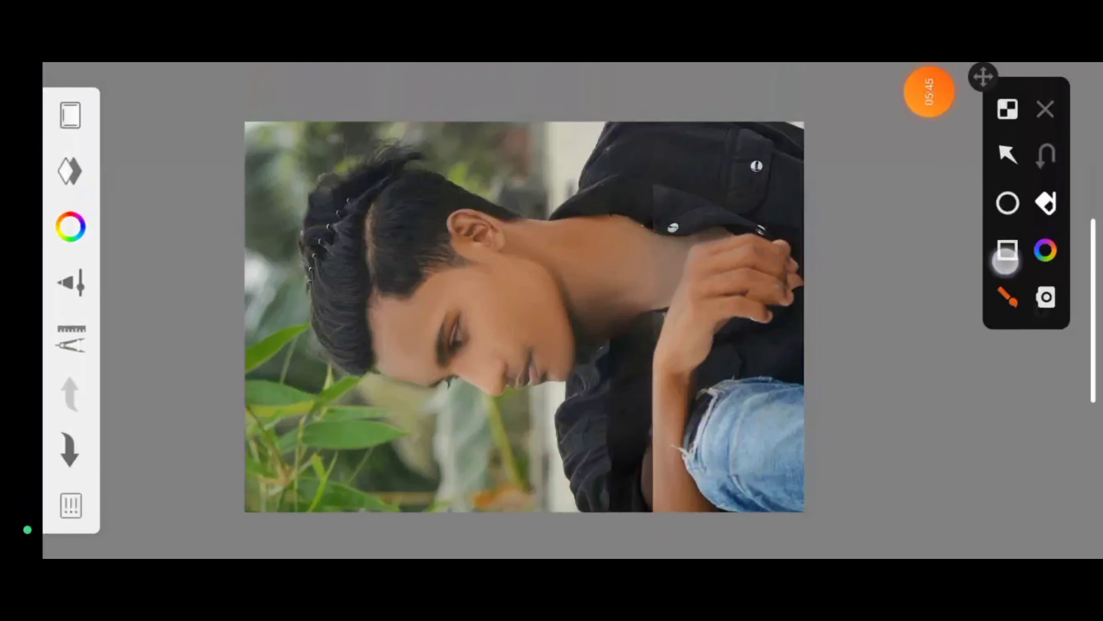
{"action": "mouse_move", "coordinate": [261, 463]}
{"action": "left_mouse_down"}
{"action": "mouse_move", "coordinate": [604, 272]}
{"action": "mouse_move", "coordinate": [785, 112]}
{"action": "left_mouse_up"}
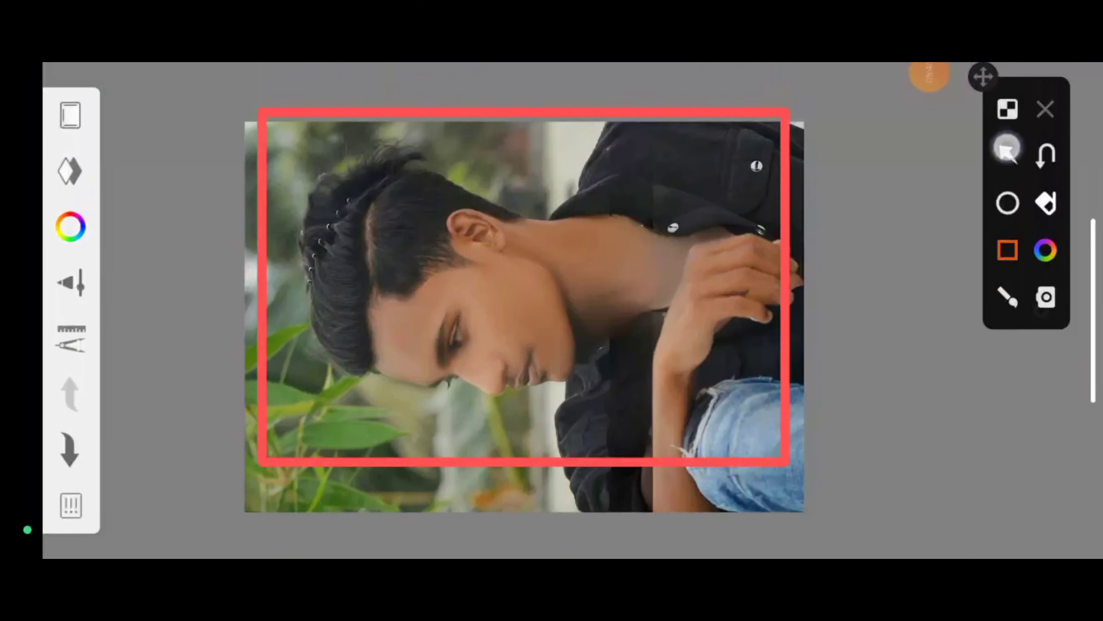
{"action": "left_click_drag", "start_coordinate": [598, 333], "coordinate": [504, 310]}
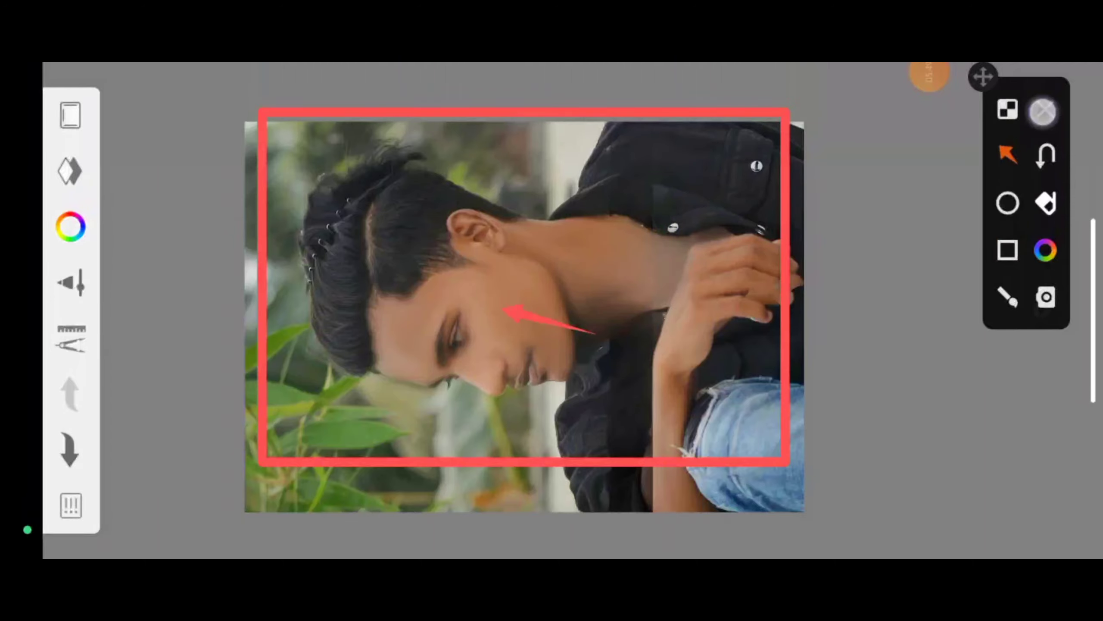
{"action": "left_click", "coordinate": [1043, 112]}
{"action": "left_click", "coordinate": [89, 526]}
{"action": "left_click", "coordinate": [538, 233]}
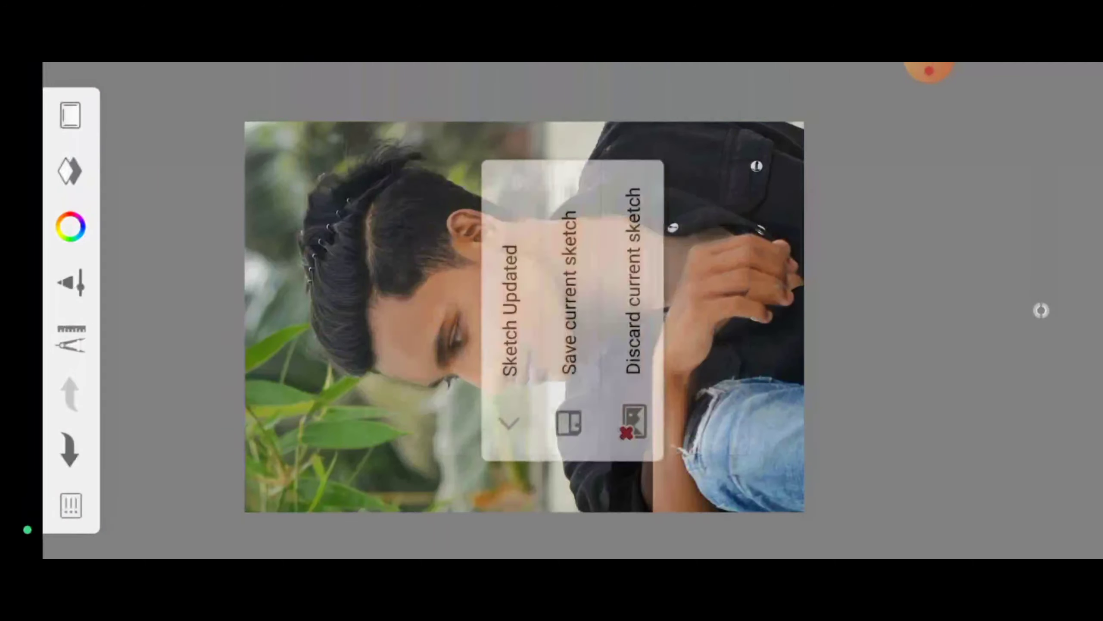
{"action": "left_click", "coordinate": [582, 235]}
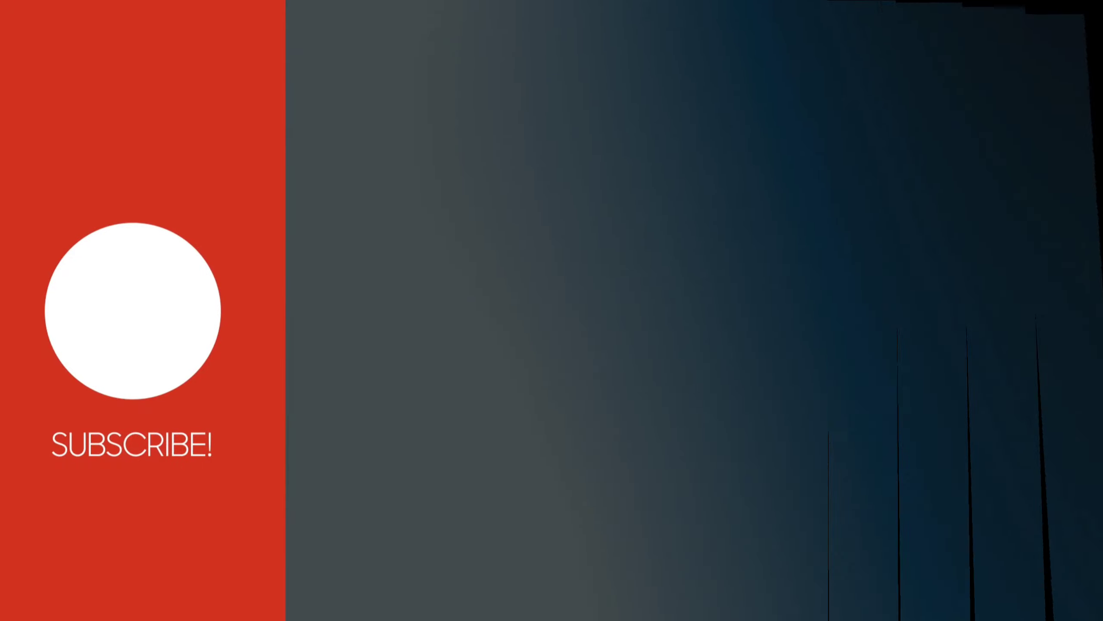